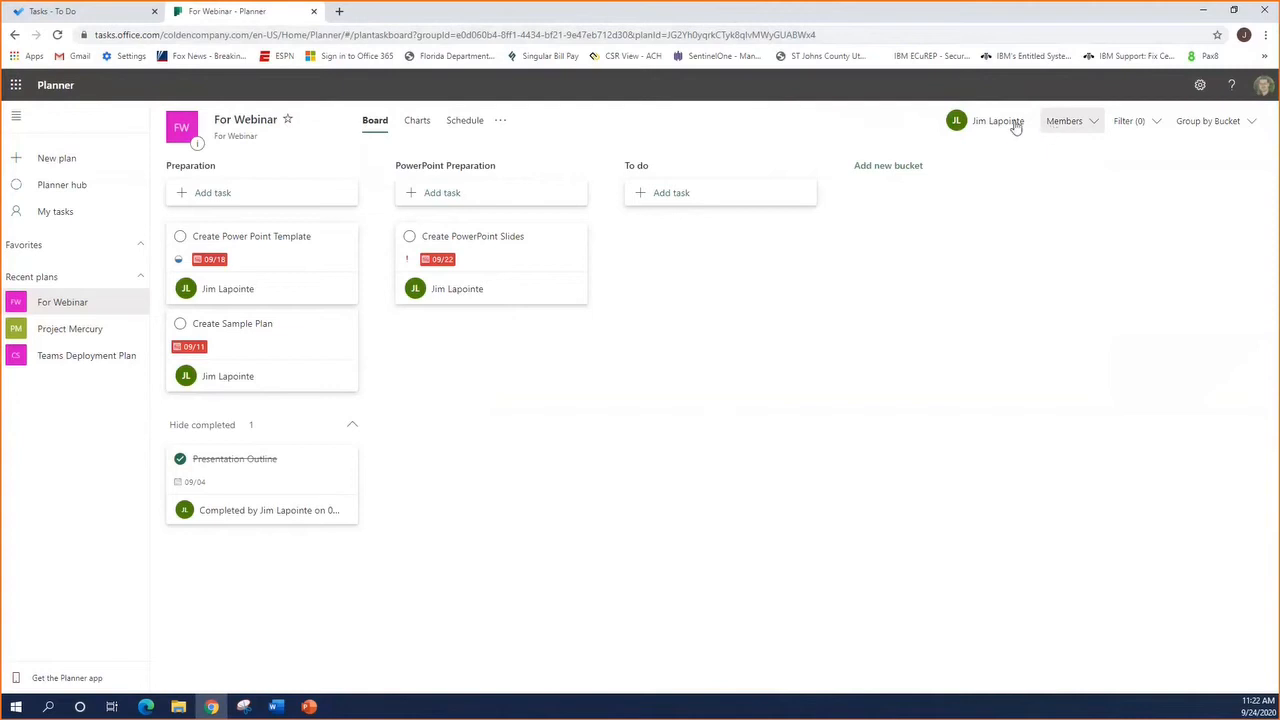
{"action": "left_click", "coordinate": [1066, 122]}
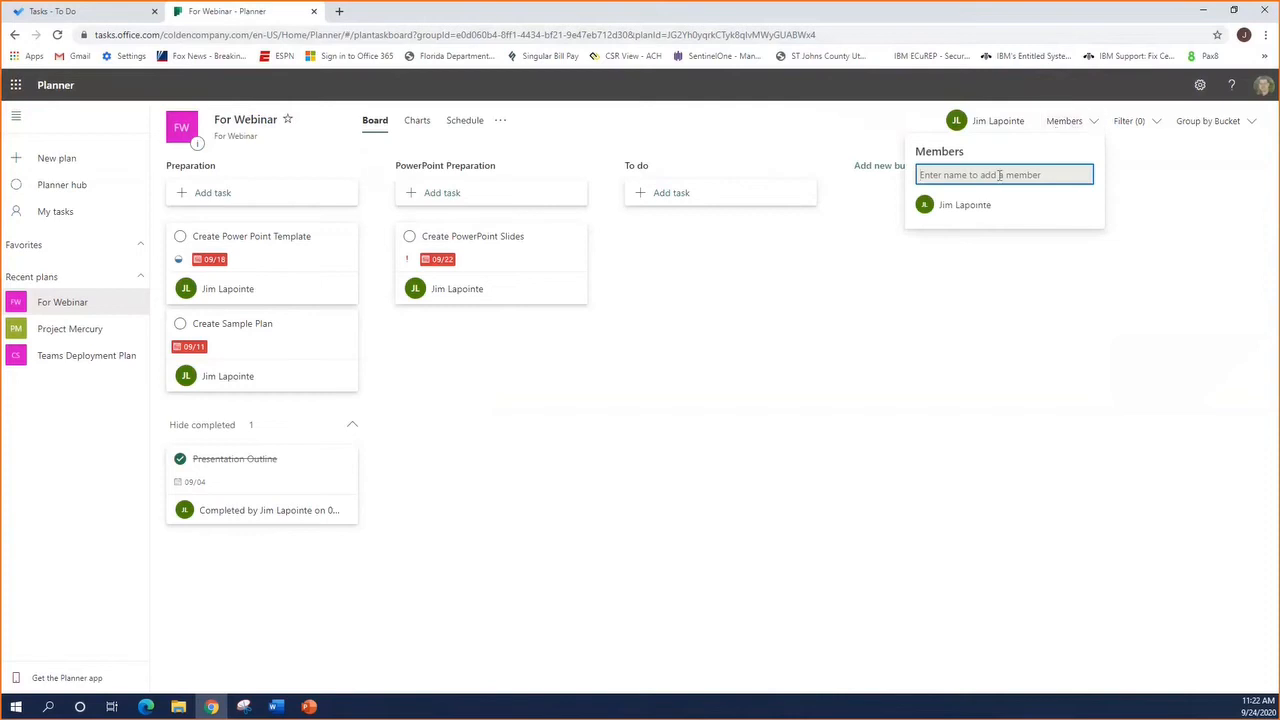
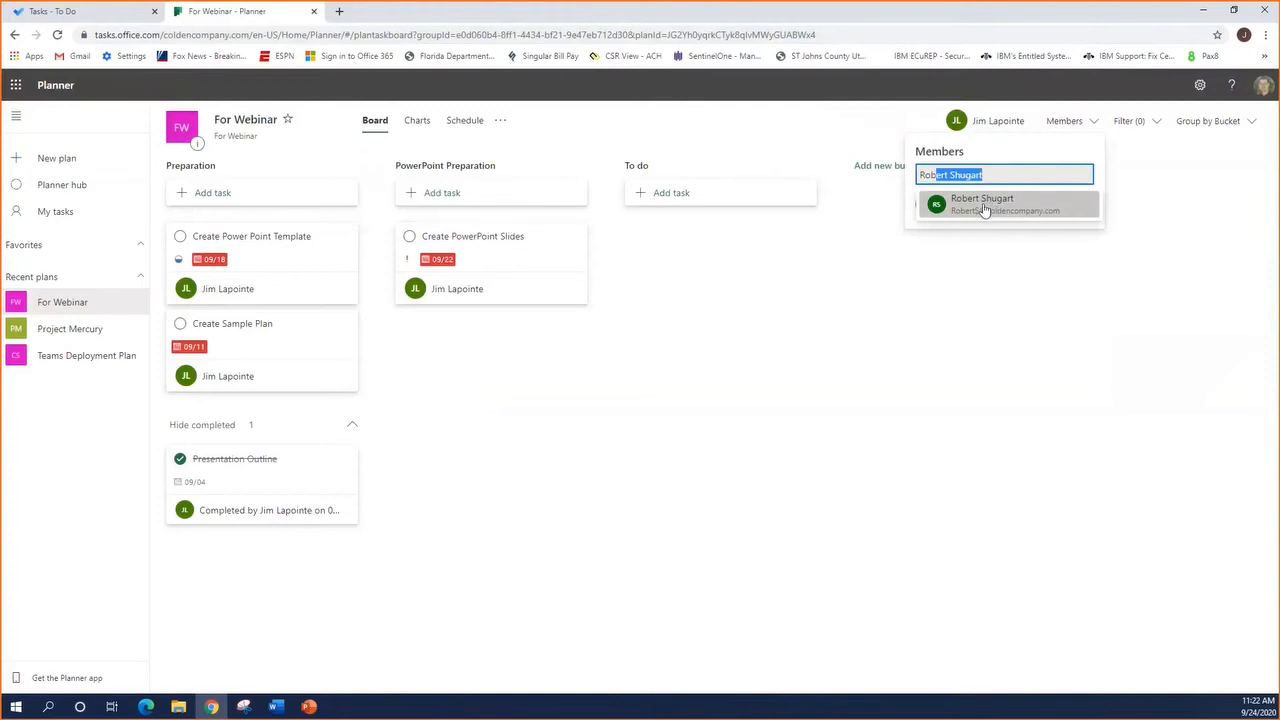
{"action": "left_click", "coordinate": [899, 273]}
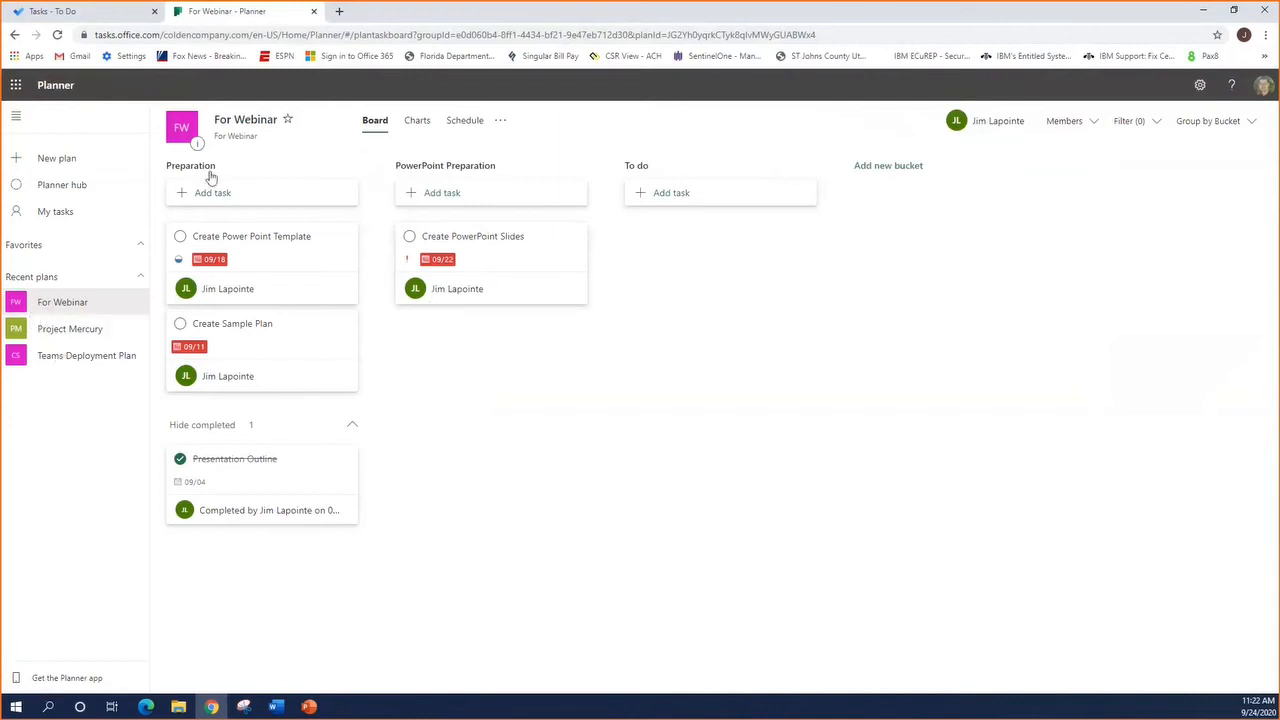
Mark the For Webinar plan as a favorite and remove it from the favorites again
{"action": "left_click", "coordinate": [288, 121]}
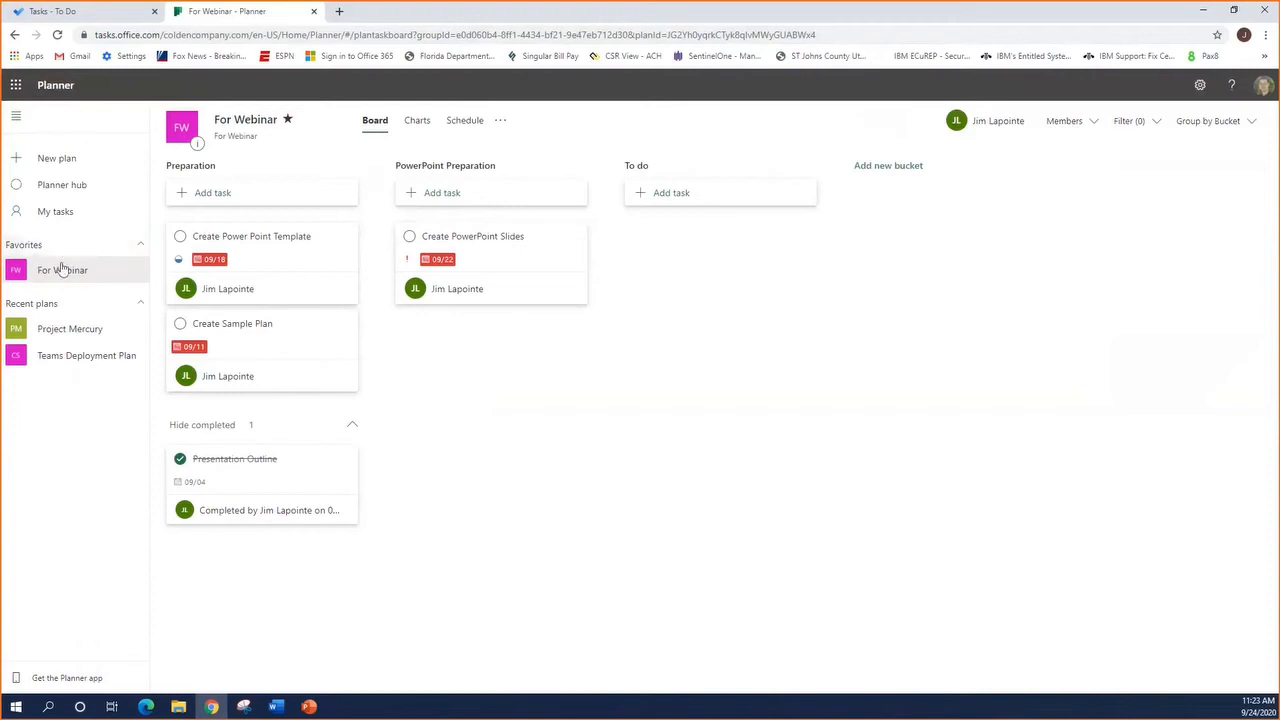
{"action": "left_click", "coordinate": [289, 122]}
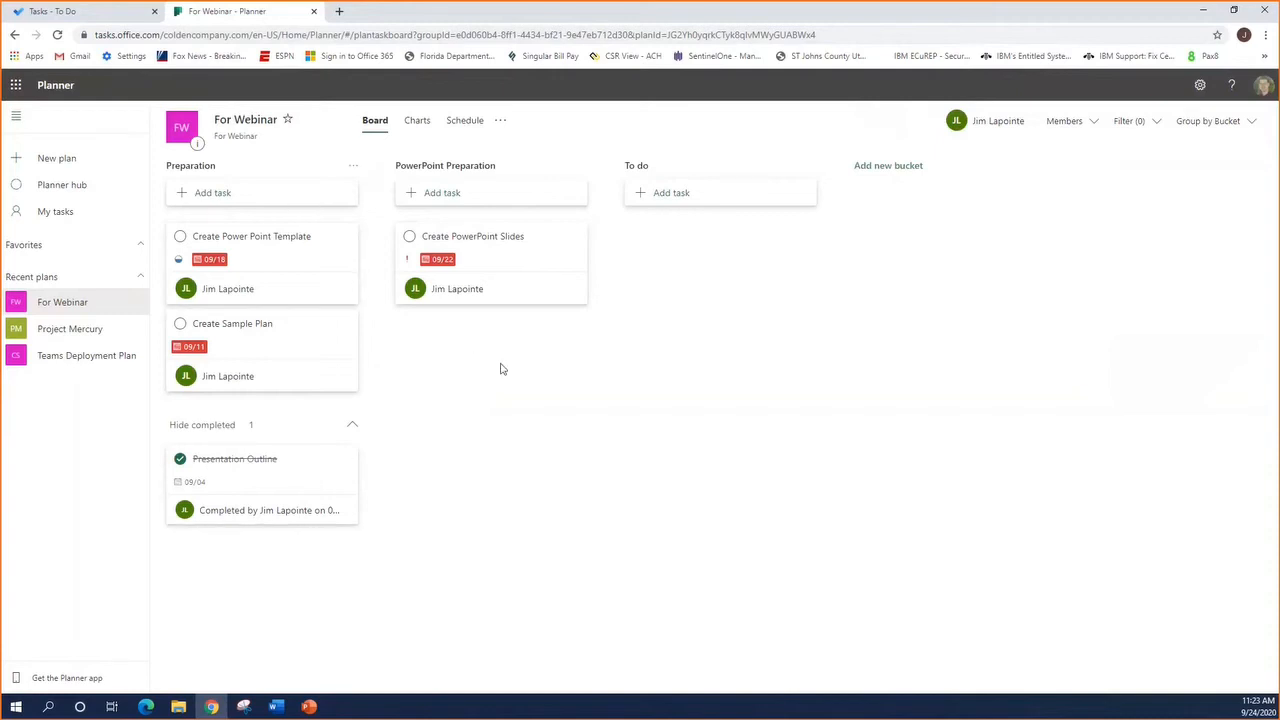
Add a bucket named "Webinar Setup" to the board and move it ahead of the To do bucket
{"action": "left_click", "coordinate": [898, 167]}
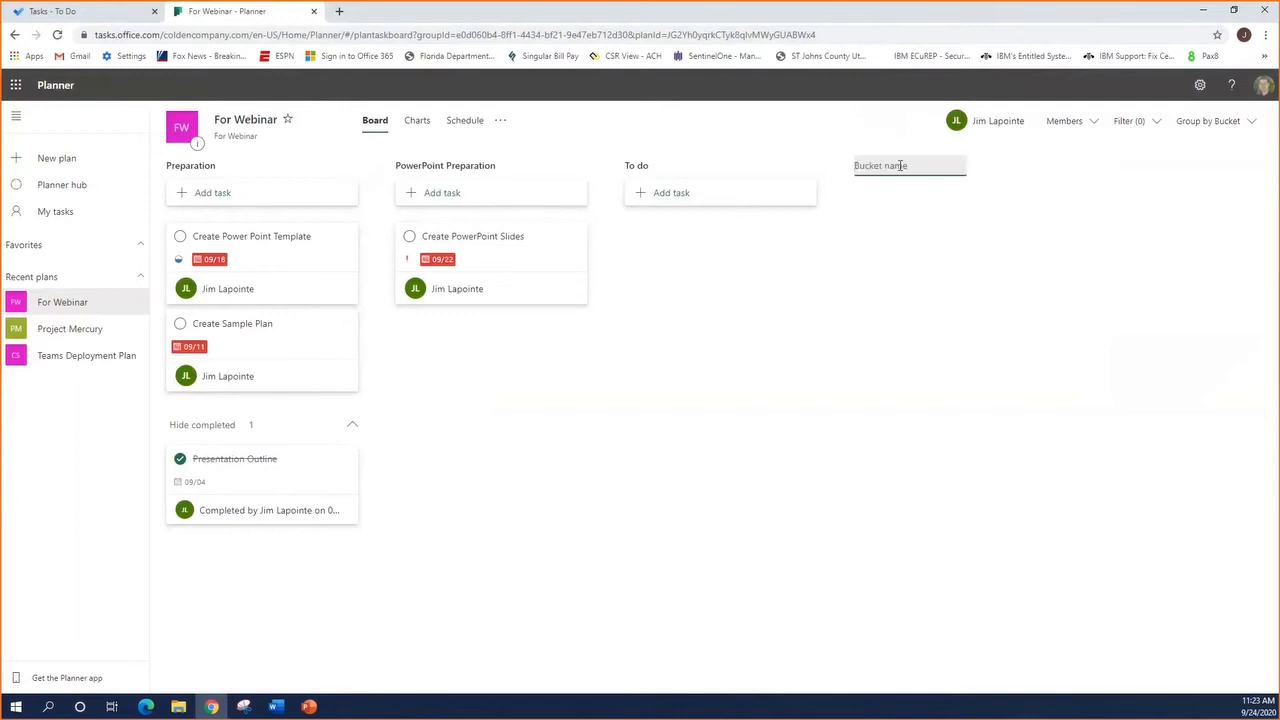
{"action": "type", "text": "Webinar Setup"}
{"action": "key", "text": "Return"}
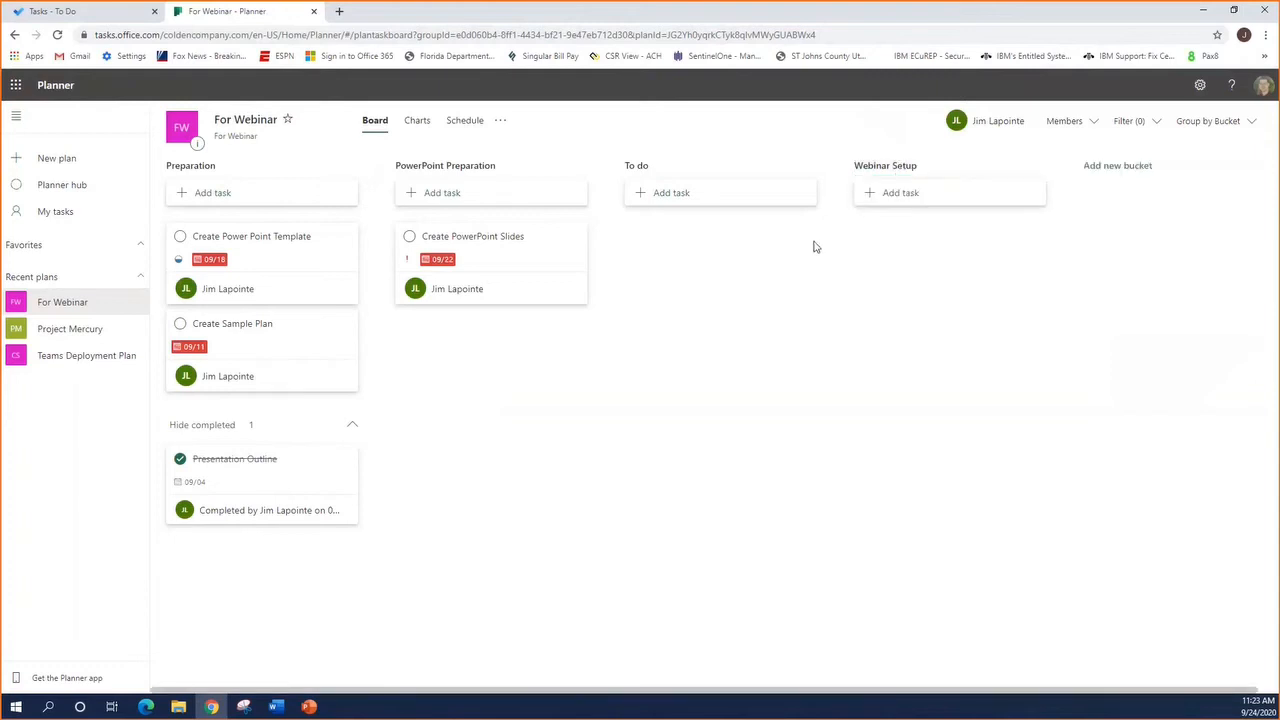
{"action": "left_click_drag", "start_coordinate": [889, 172], "coordinate": [671, 166]}
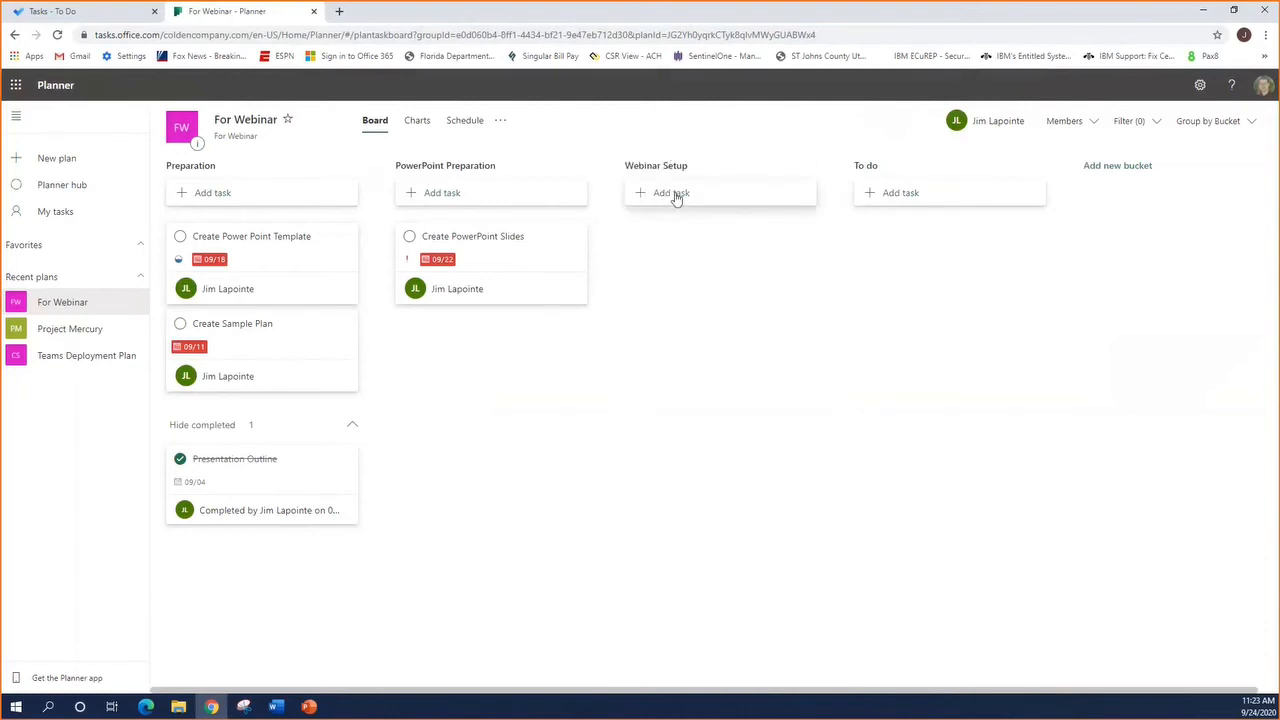
Start a new task named "Create invitations" in the Webinar Setup bucket with a due date of 09/24
{"action": "left_click", "coordinate": [676, 195]}
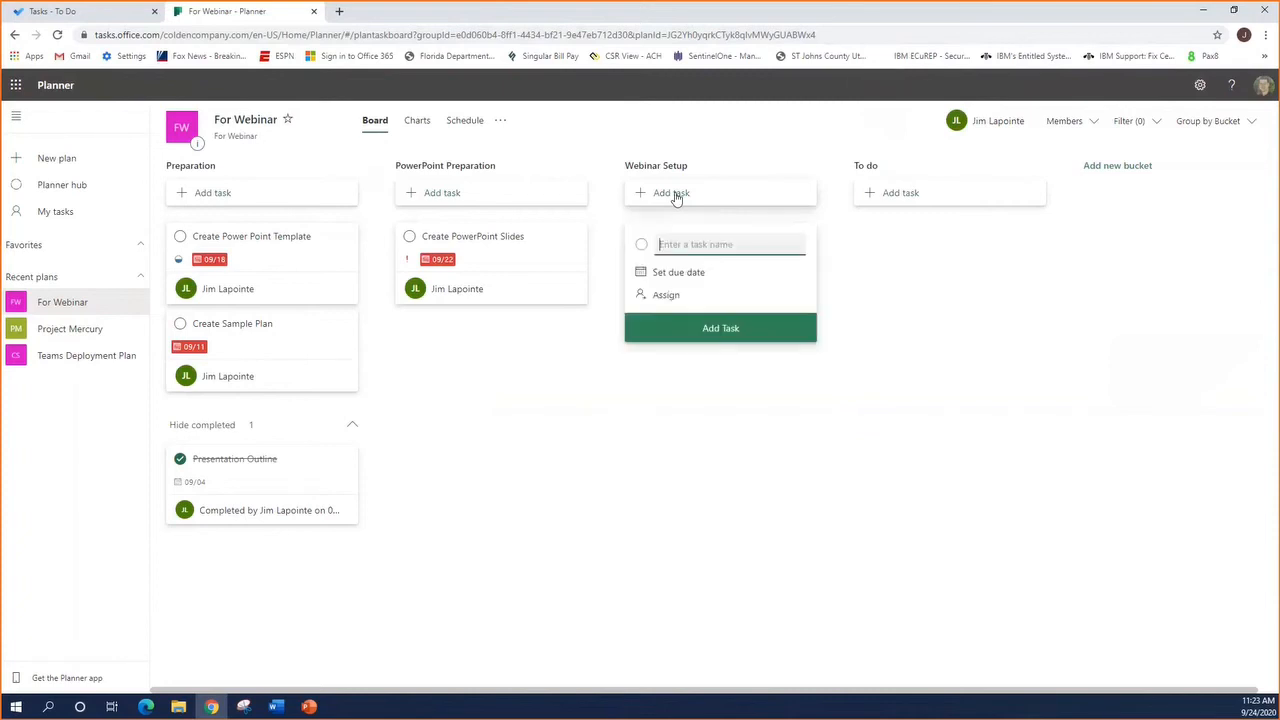
{"action": "type", "text": "Create invitations"}
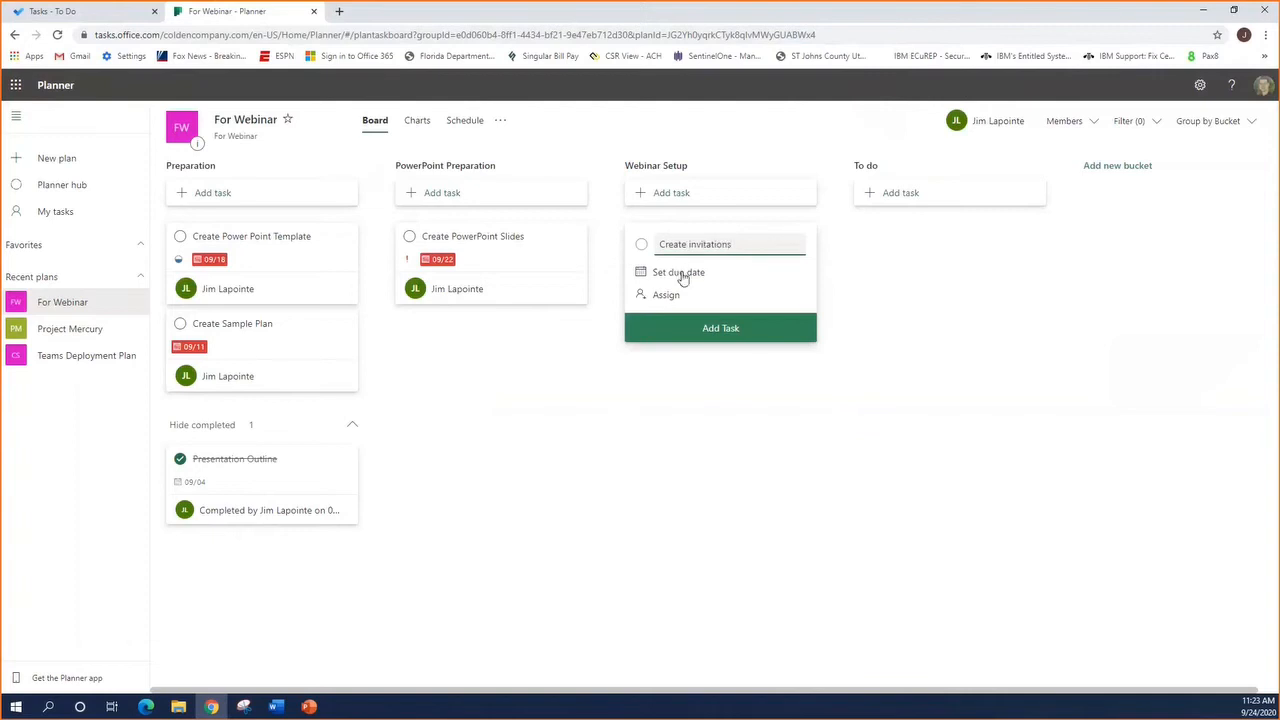
{"action": "left_click", "coordinate": [682, 274]}
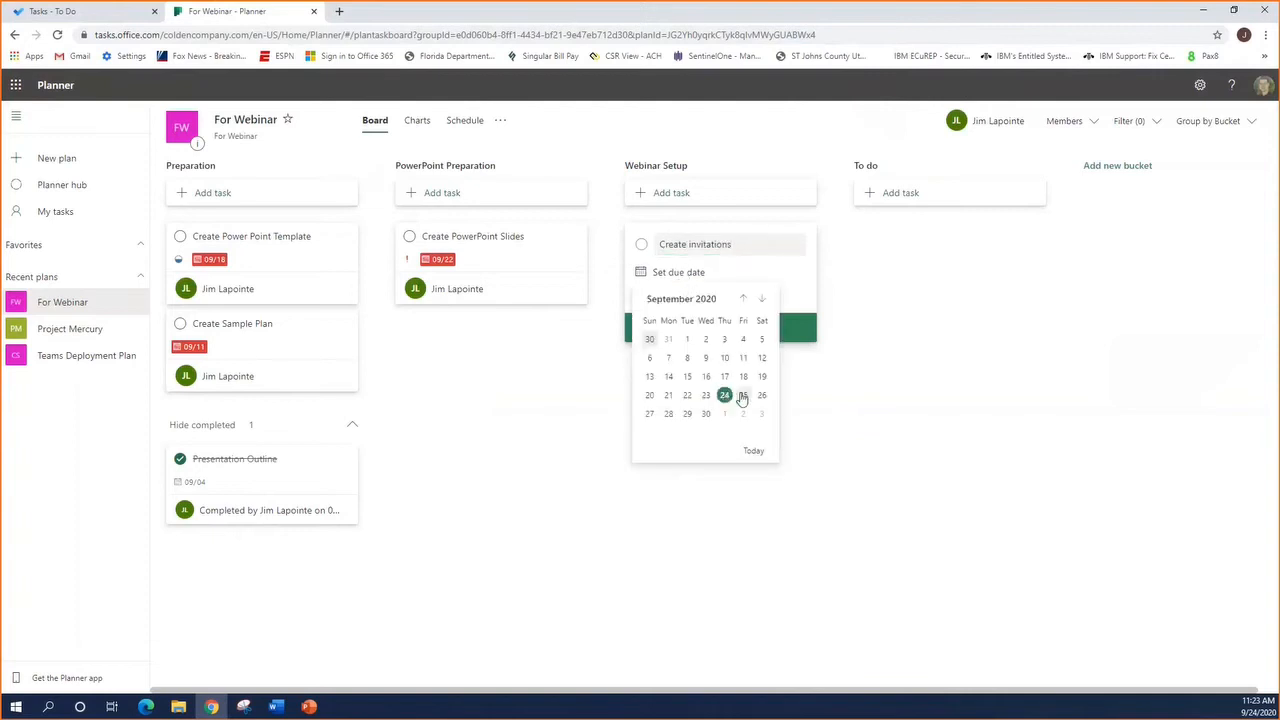
{"action": "left_click", "coordinate": [724, 395]}
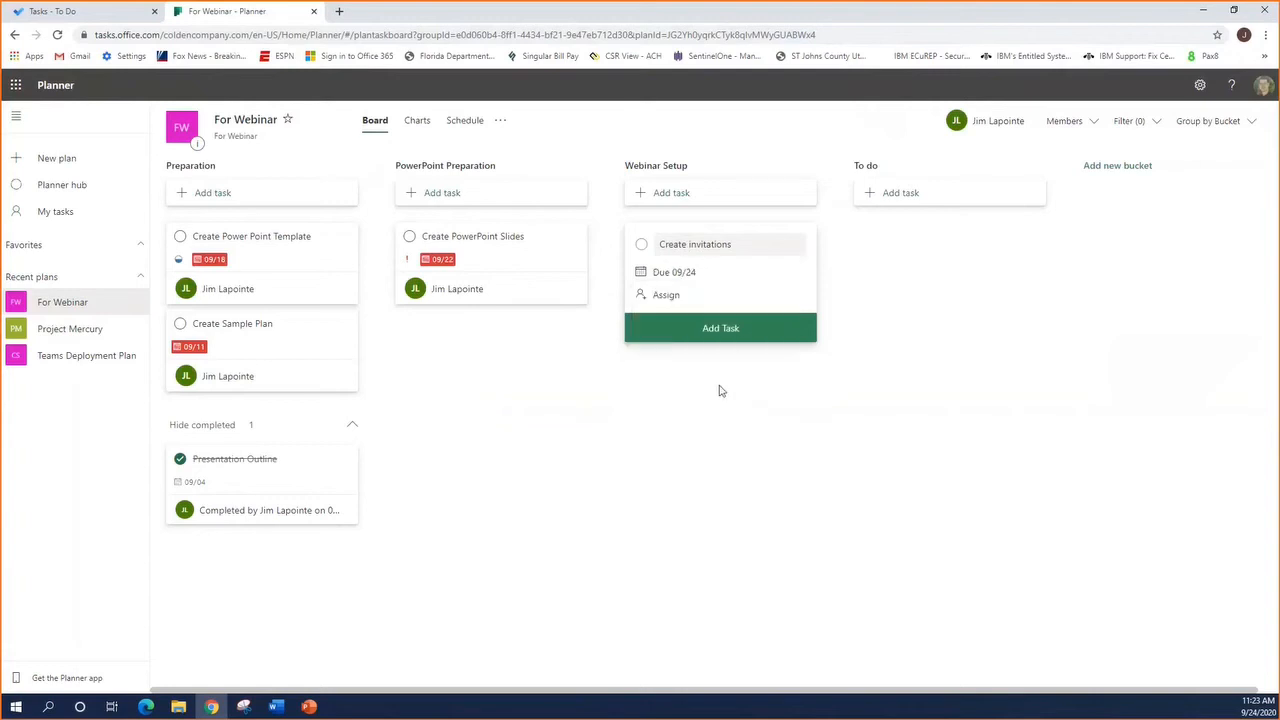
Assign the new task to the plan's existing member and add it to the Webinar Setup bucket
{"action": "left_click", "coordinate": [664, 295]}
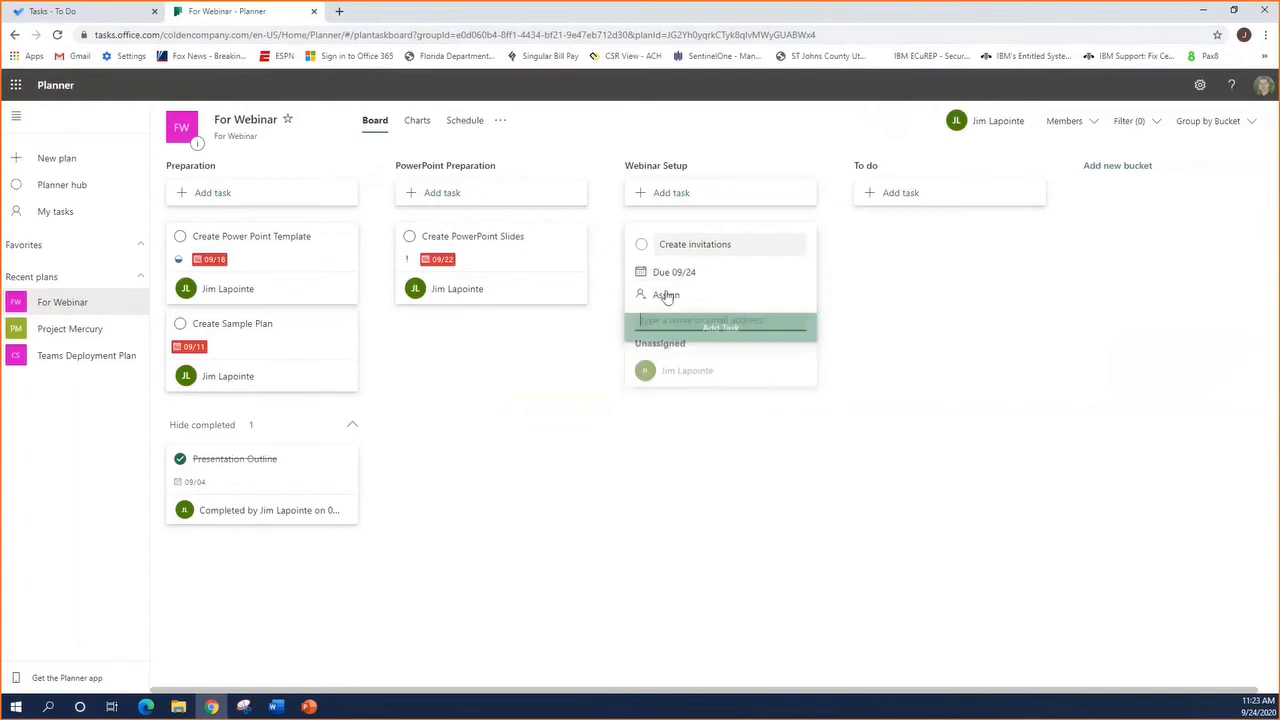
{"action": "left_click", "coordinate": [681, 378]}
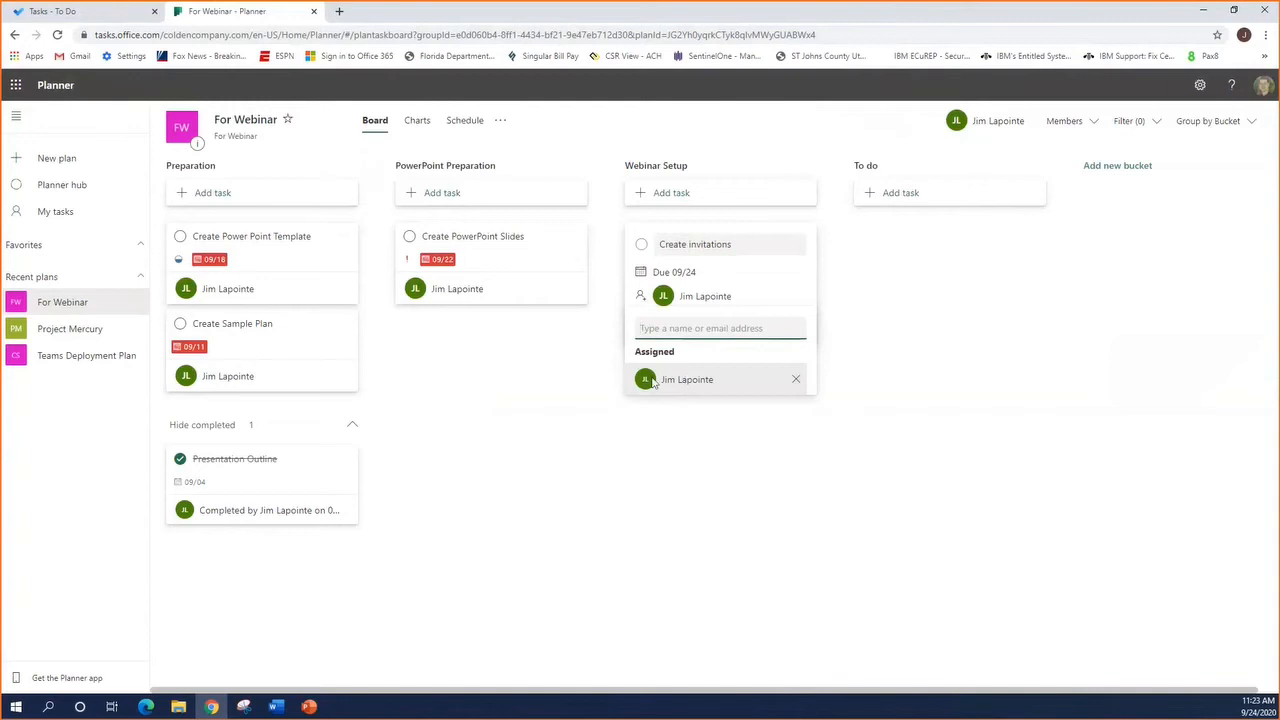
{"action": "left_click", "coordinate": [795, 380]}
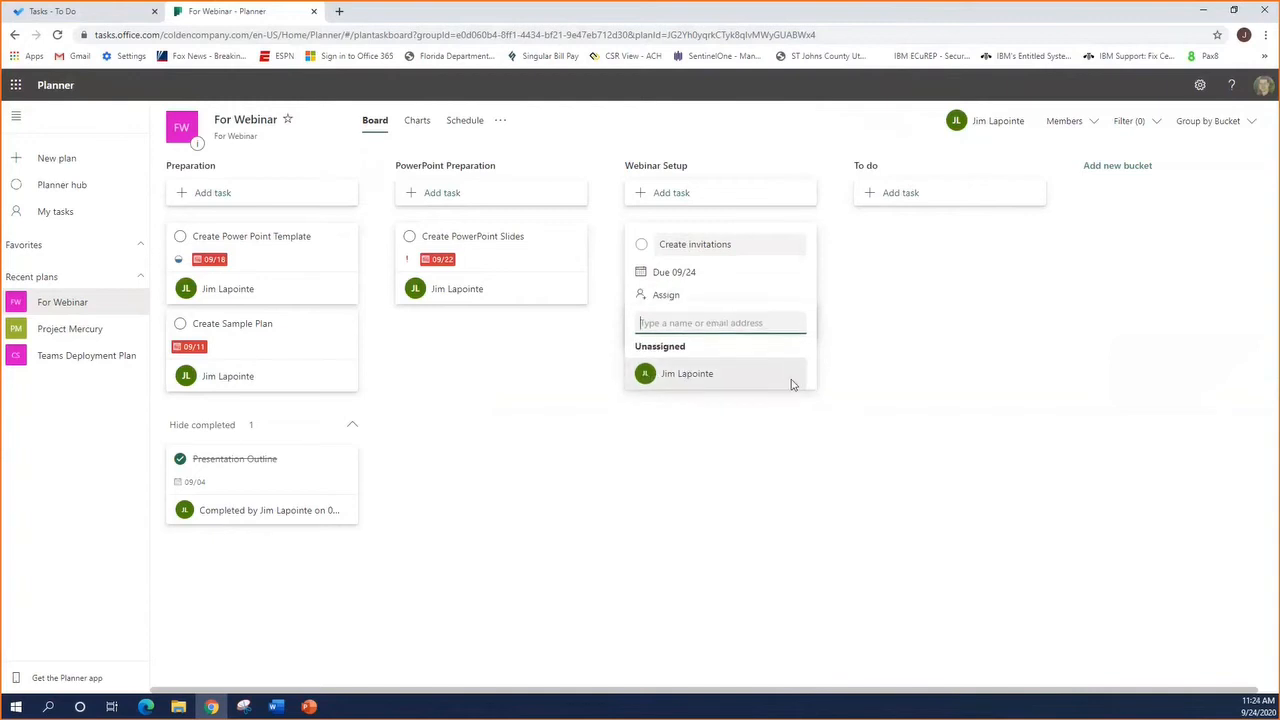
{"action": "left_click", "coordinate": [700, 375]}
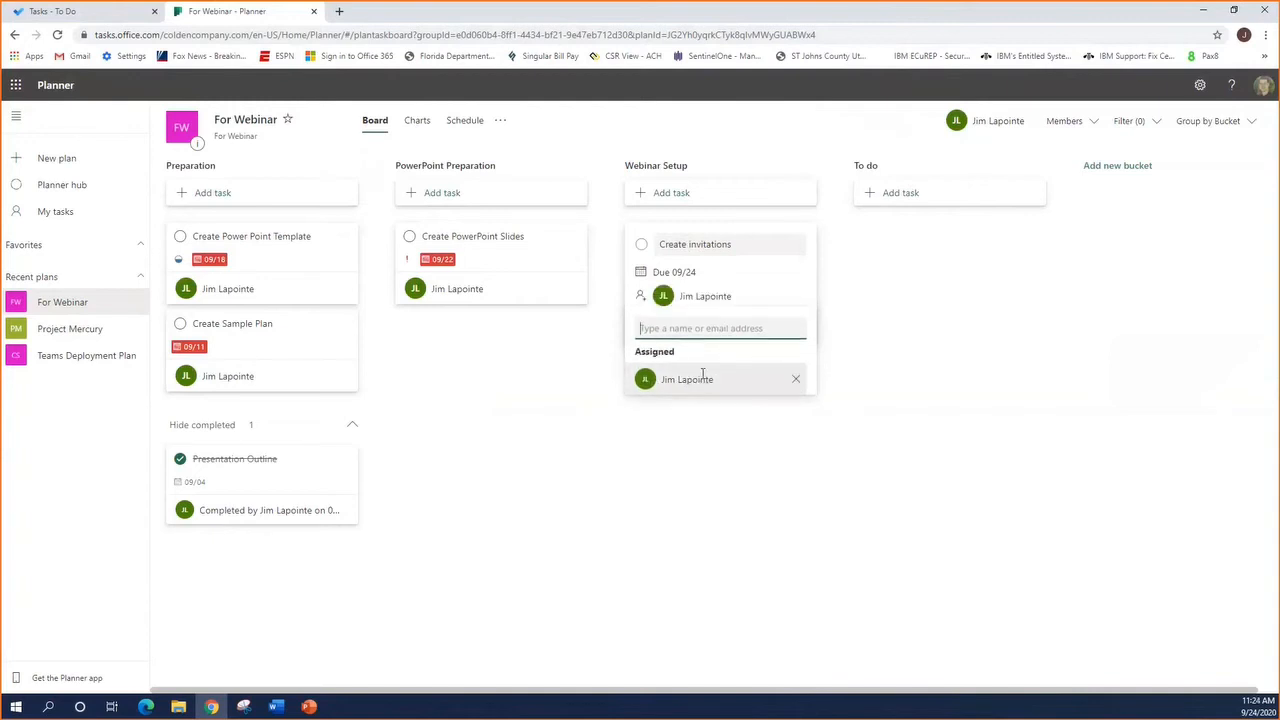
{"action": "left_click", "coordinate": [697, 292]}
{"action": "left_click", "coordinate": [716, 334]}
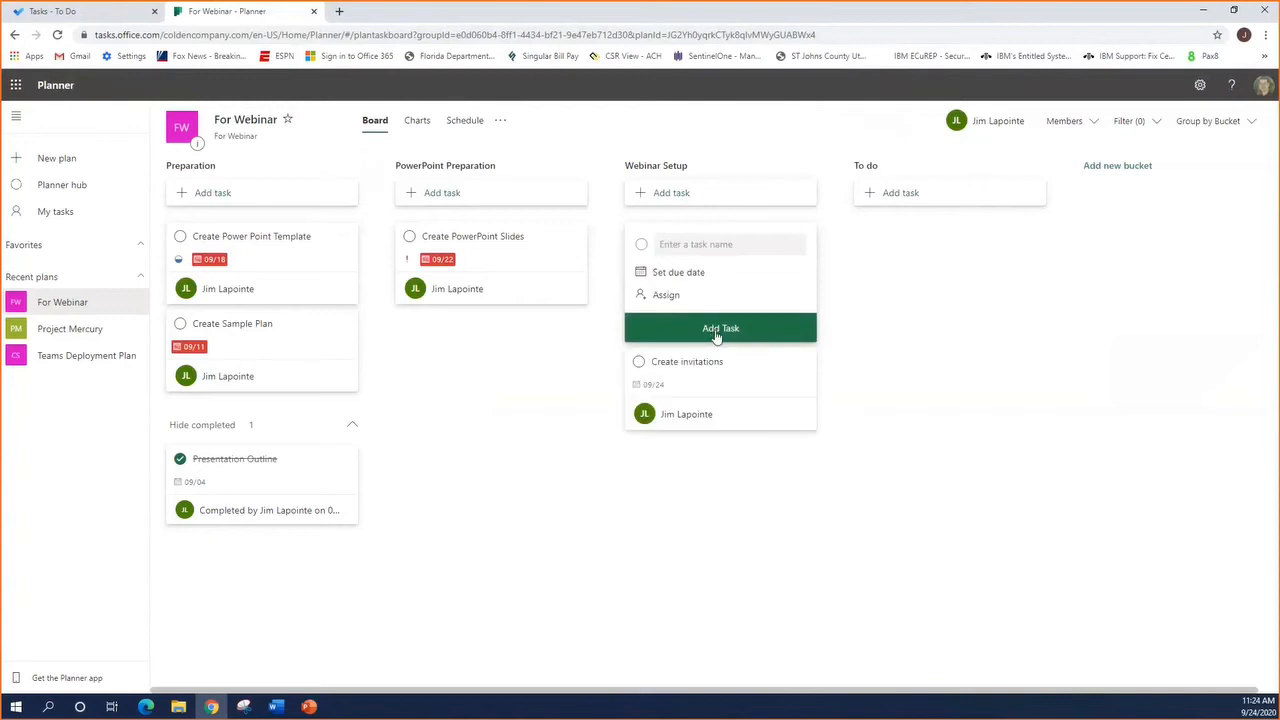
{"action": "left_click", "coordinate": [532, 373]}
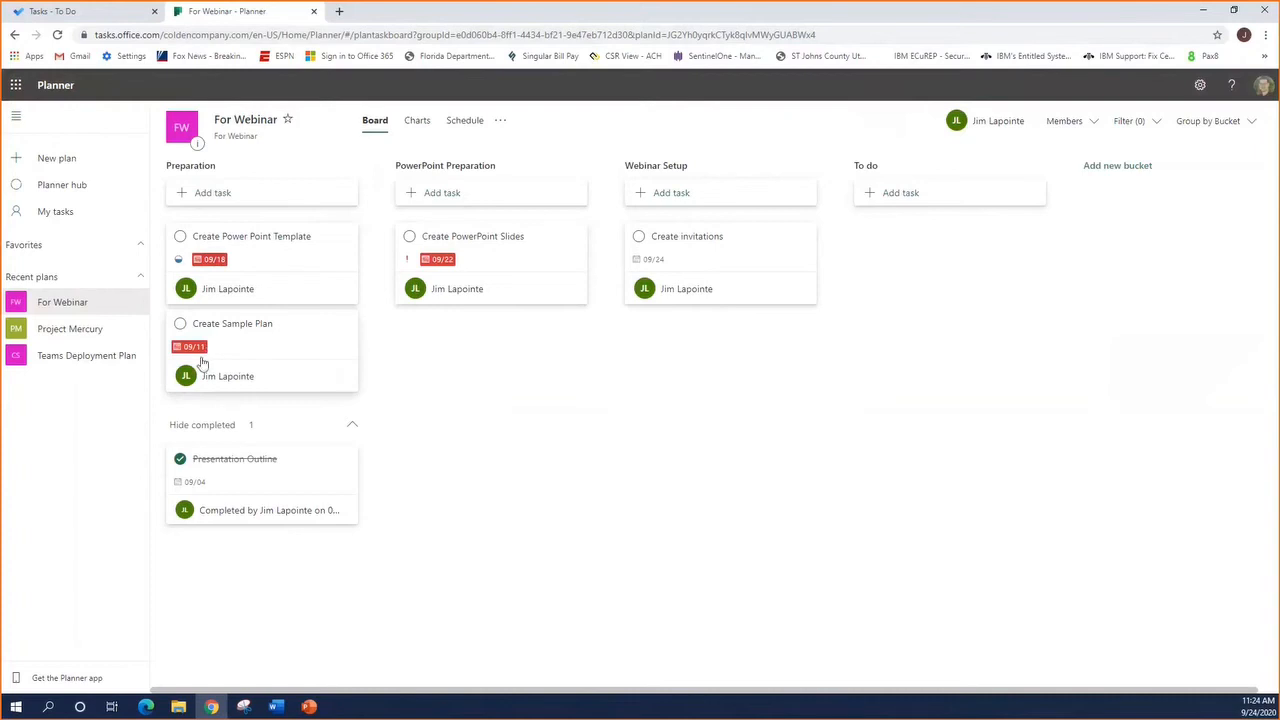
Mark the Create Sample Plan task in the Preparation bucket as completed
{"action": "left_click", "coordinate": [180, 325]}
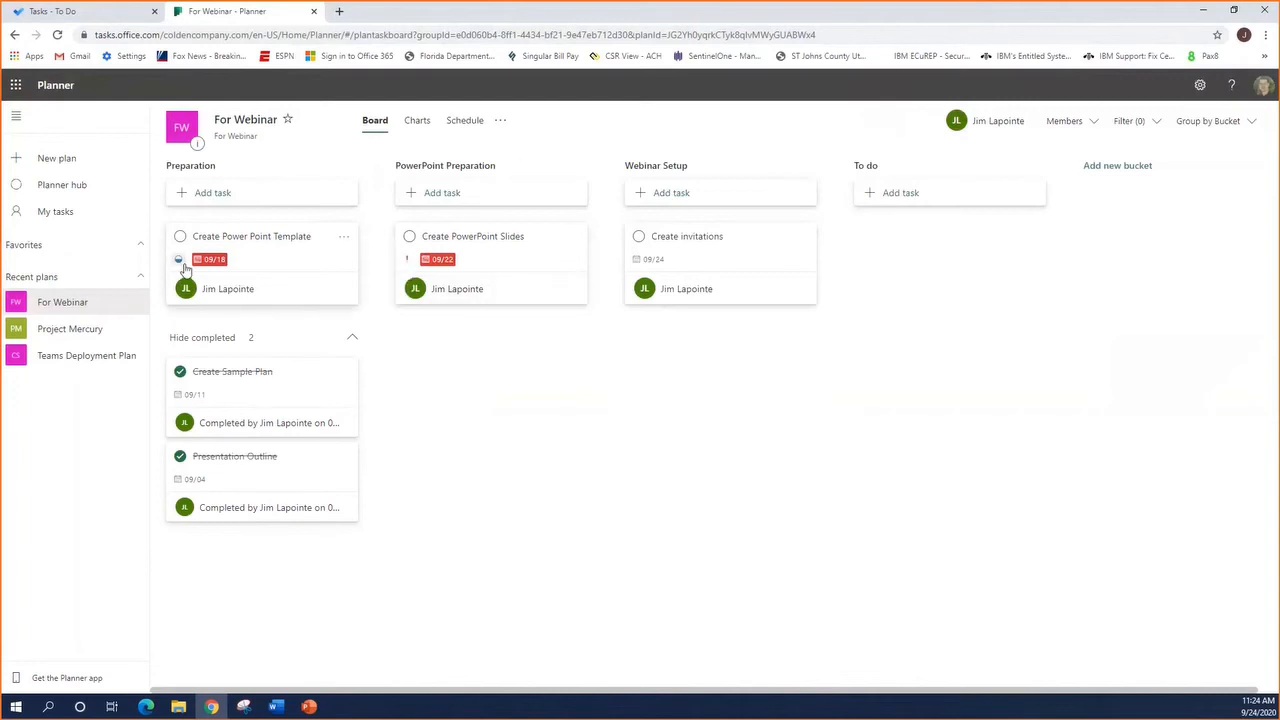
Apply the Blue label to the Create Power Point Template task and remove it again
{"action": "left_click", "coordinate": [343, 237]}
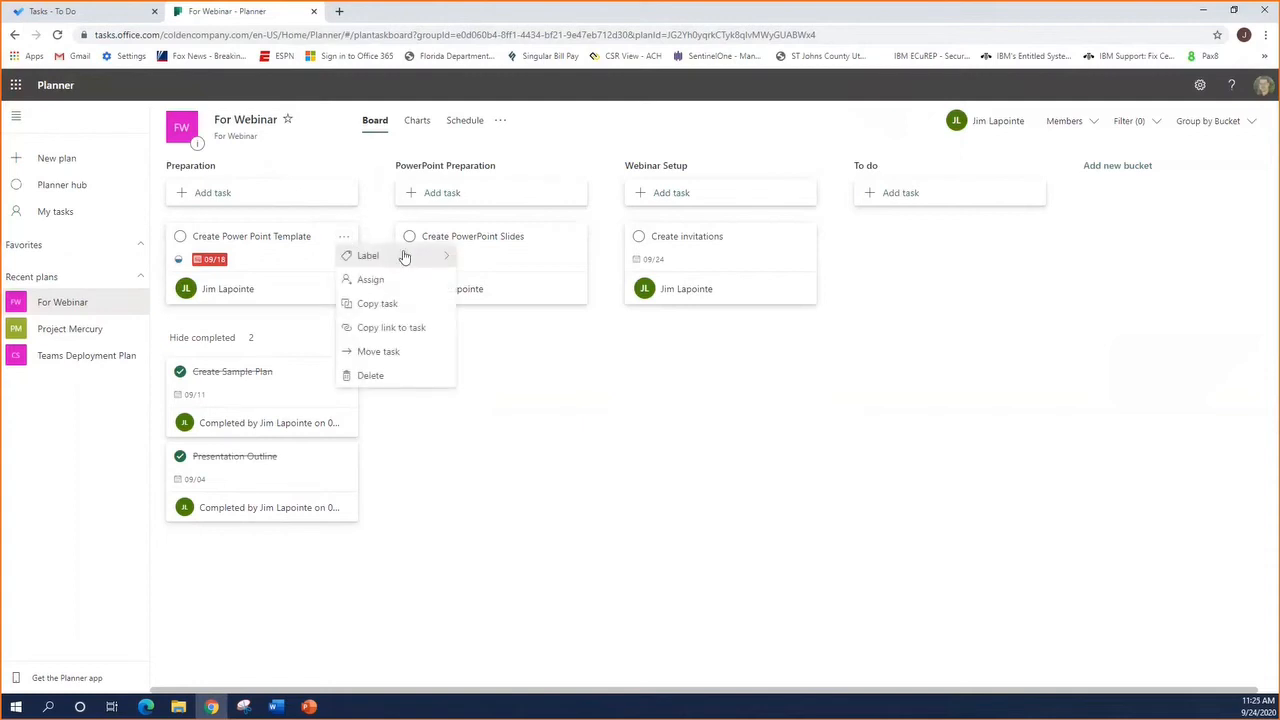
{"action": "mouse_move", "coordinate": [430, 256]}
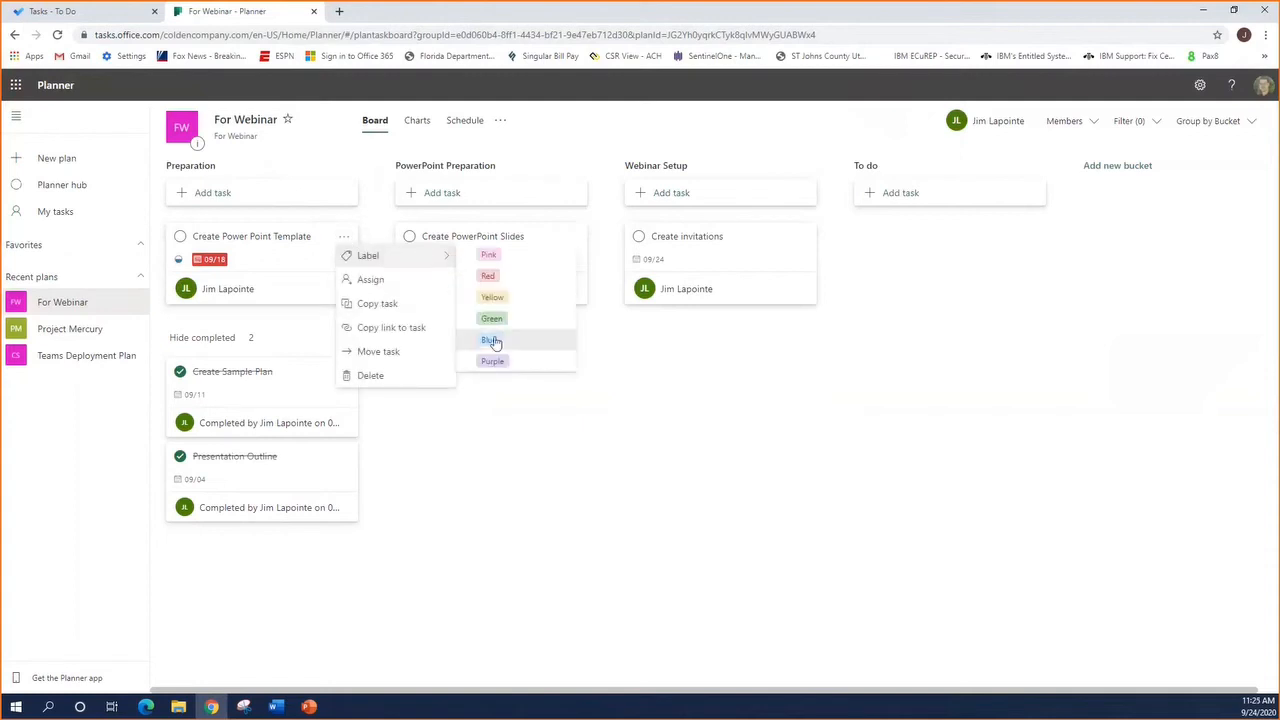
{"action": "left_click", "coordinate": [492, 341]}
{"action": "left_click", "coordinate": [344, 240]}
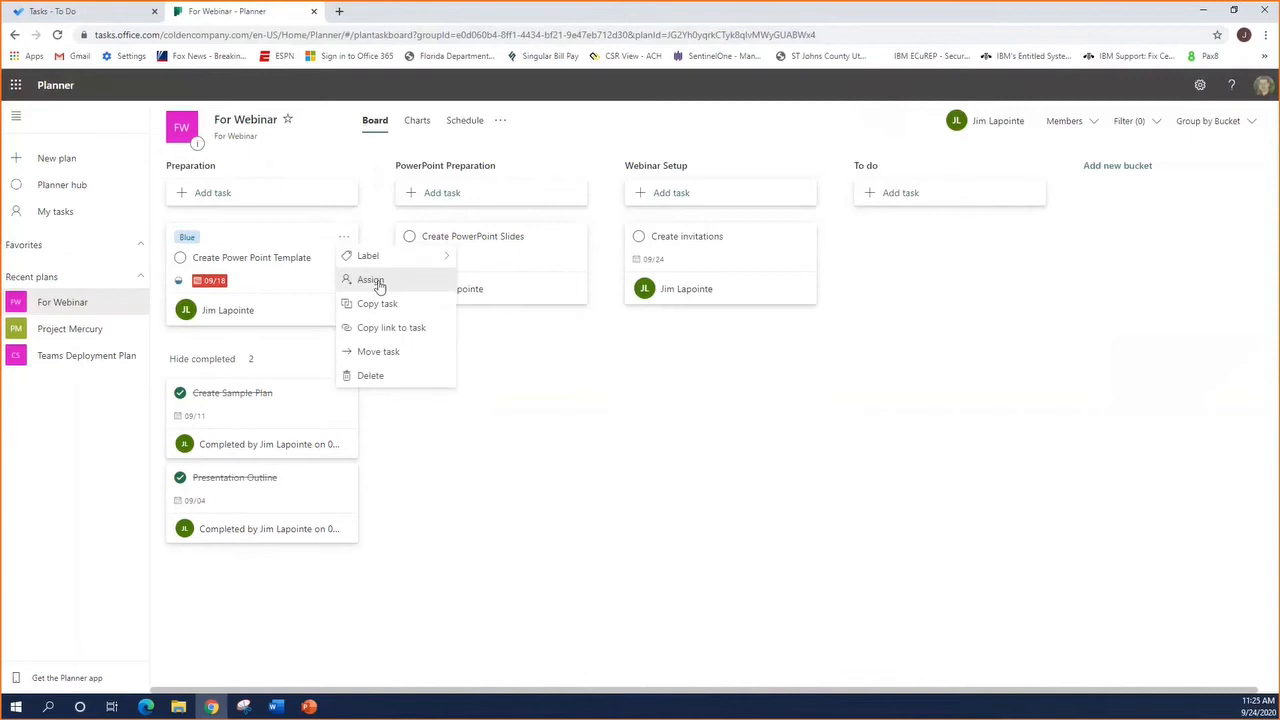
{"action": "mouse_move", "coordinate": [428, 254]}
{"action": "left_click", "coordinate": [509, 340]}
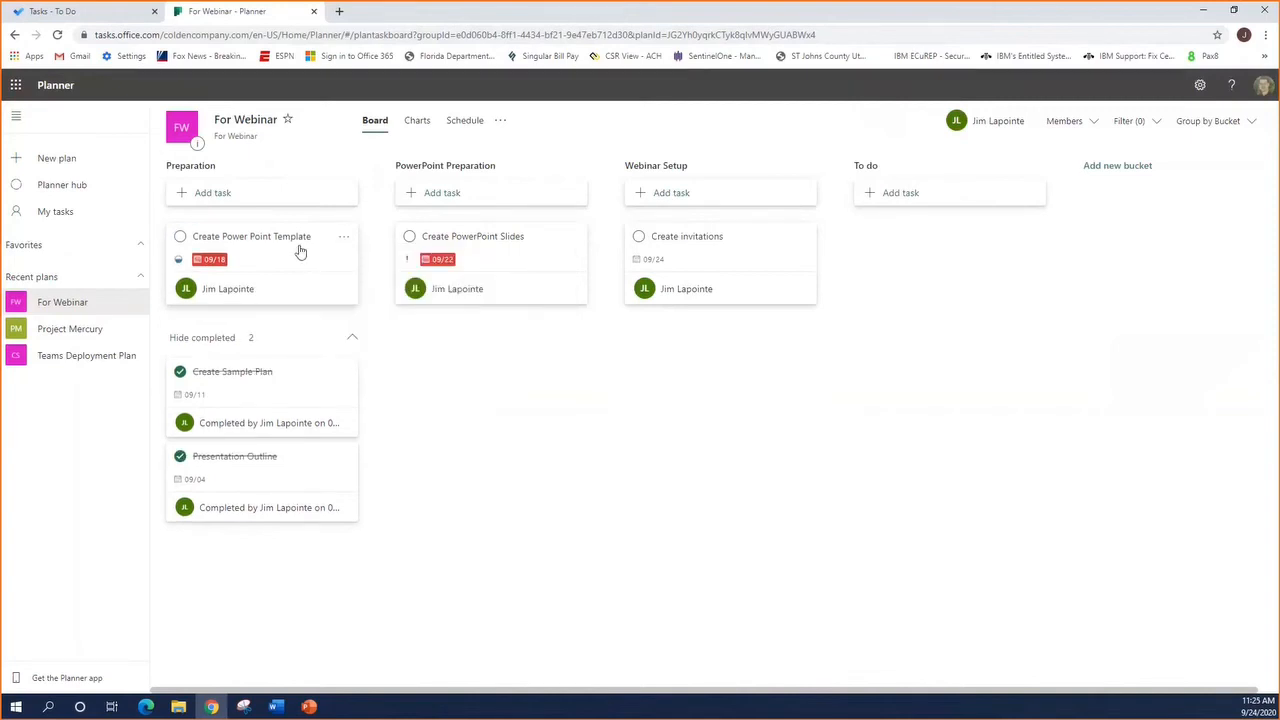
Review the plan's progress charts and its monthly task schedule, and return to the board
{"action": "left_click", "coordinate": [418, 121]}
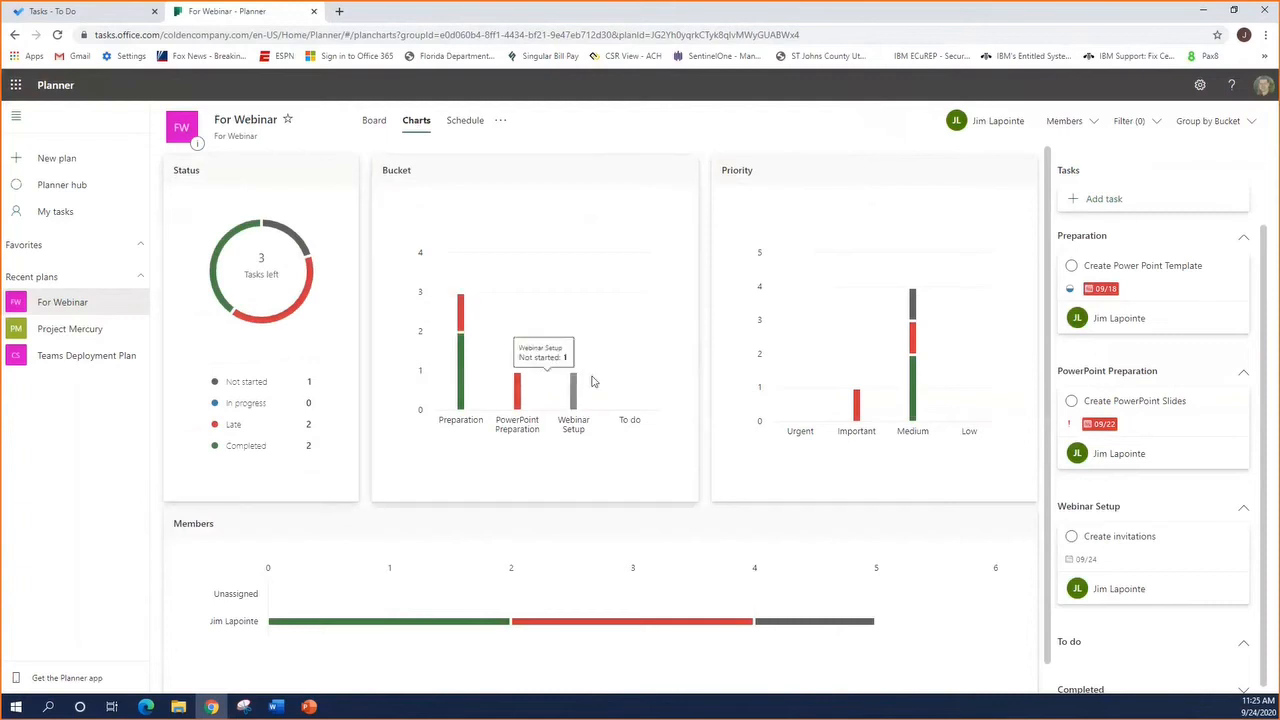
{"action": "scroll", "coordinate": [480, 365], "scroll_direction": "down", "scroll_amount": 1}
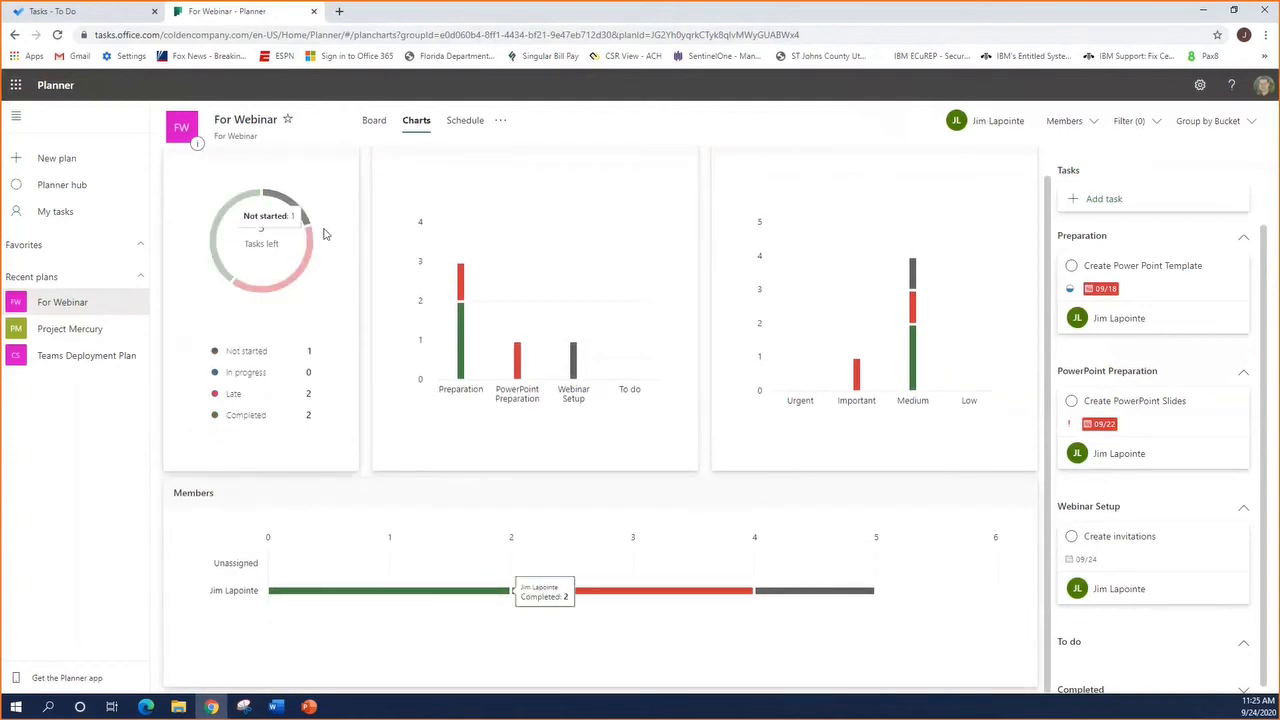
{"action": "left_click", "coordinate": [460, 124]}
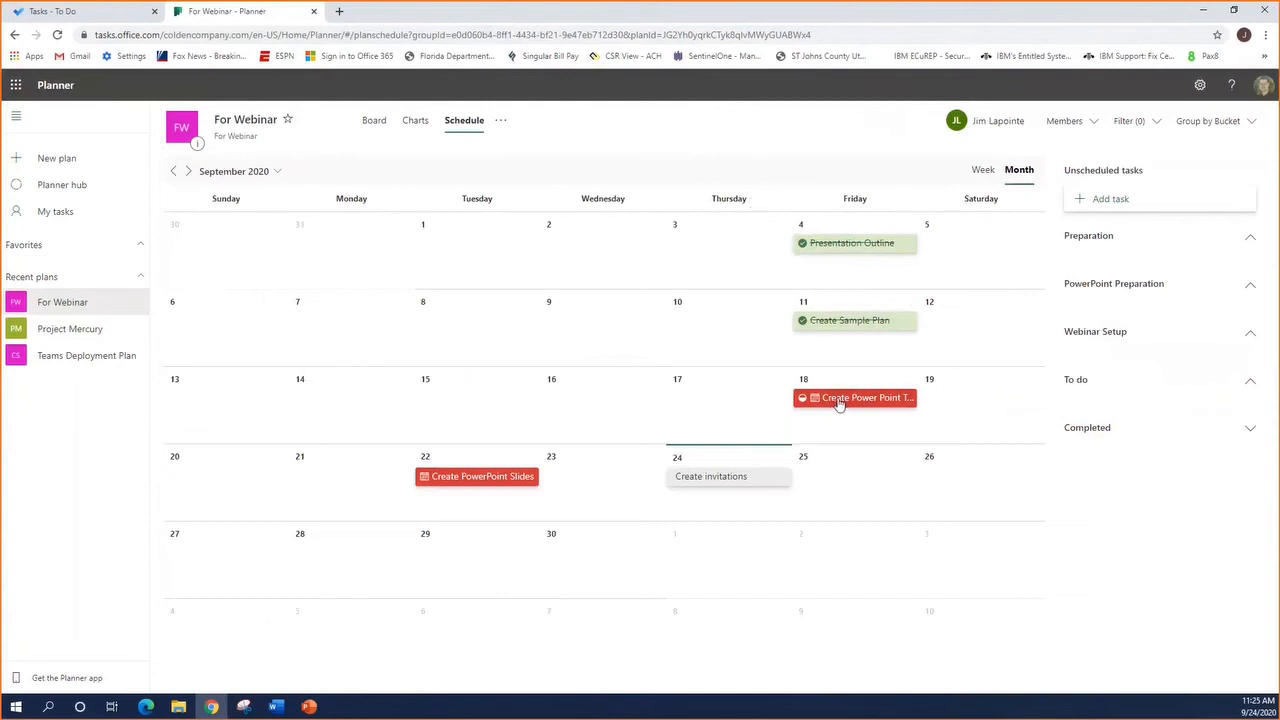
{"action": "left_click", "coordinate": [374, 121]}
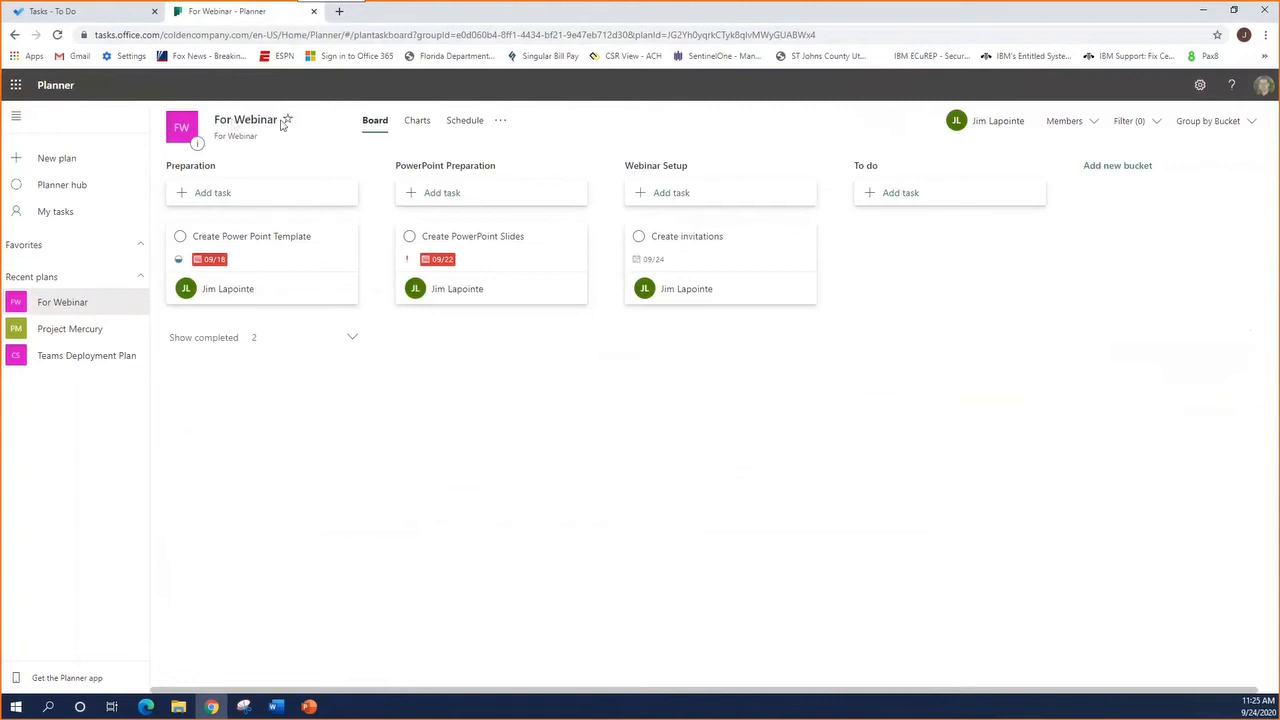
Group the For Webinar board's tasks by priority
{"action": "left_click", "coordinate": [1203, 122]}
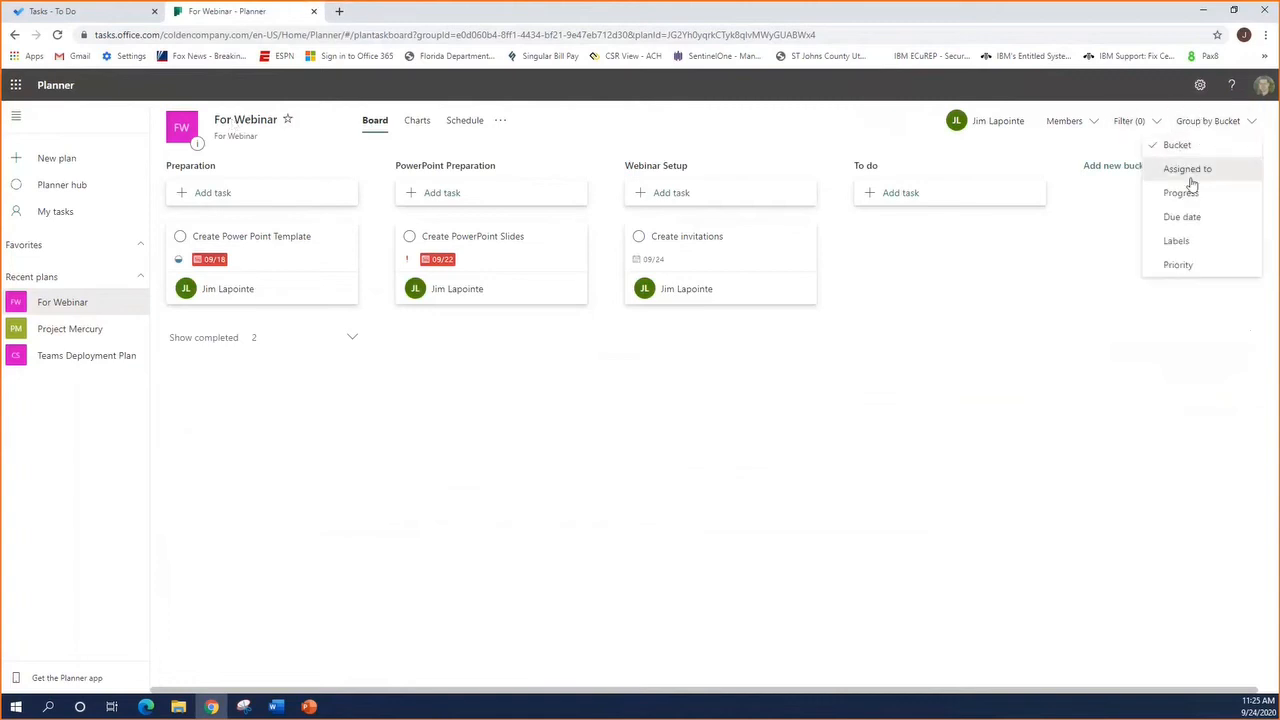
{"action": "left_click", "coordinate": [1189, 266]}
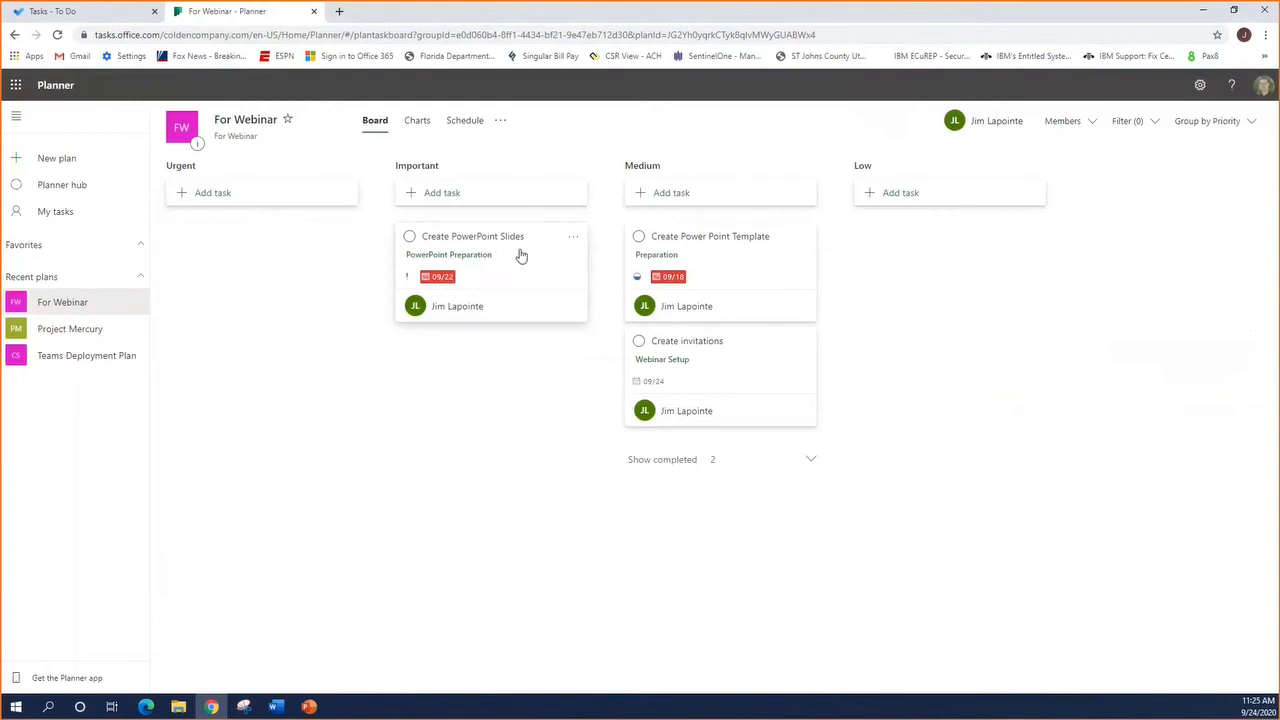
{"action": "mouse_move", "coordinate": [520, 256]}
{"action": "left_mouse_down"}
{"action": "mouse_move", "coordinate": [294, 257]}
{"action": "mouse_move", "coordinate": [501, 244]}
{"action": "left_mouse_up"}
Show the personal task board and move the Create Power Point Template task from In progress to Completed
{"action": "left_click", "coordinate": [63, 219]}
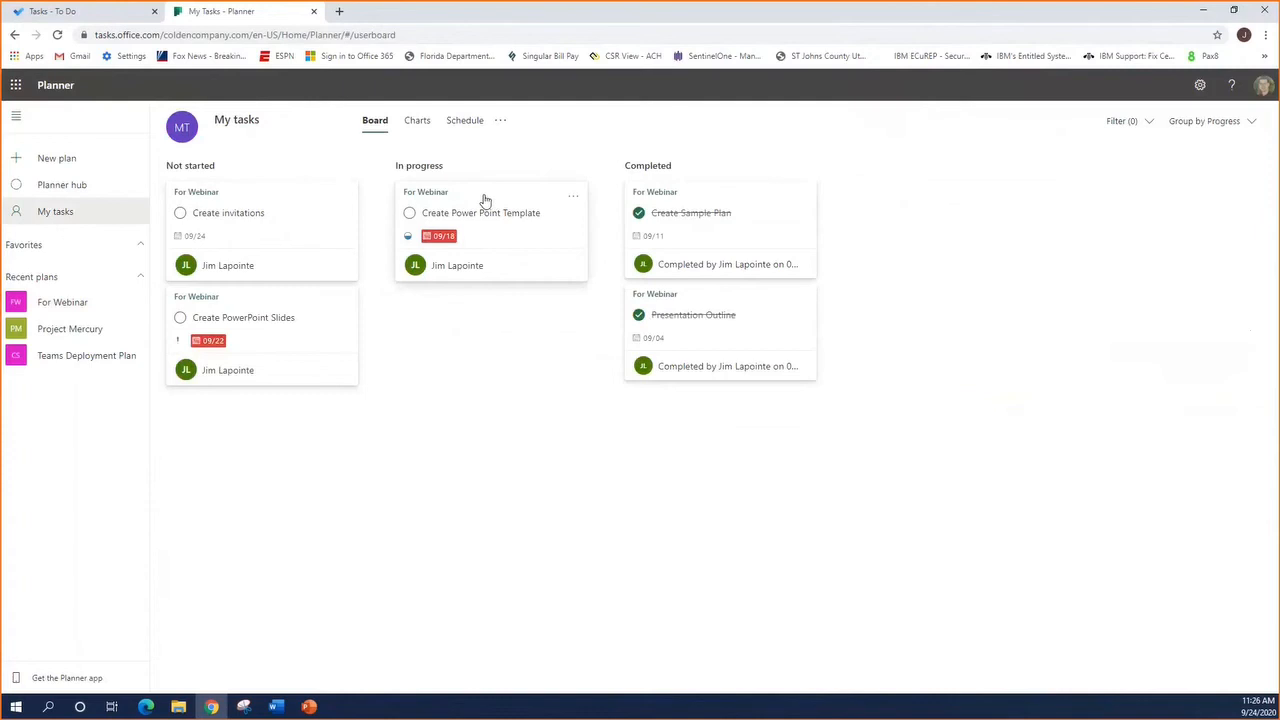
{"action": "left_click_drag", "start_coordinate": [485, 200], "coordinate": [711, 409]}
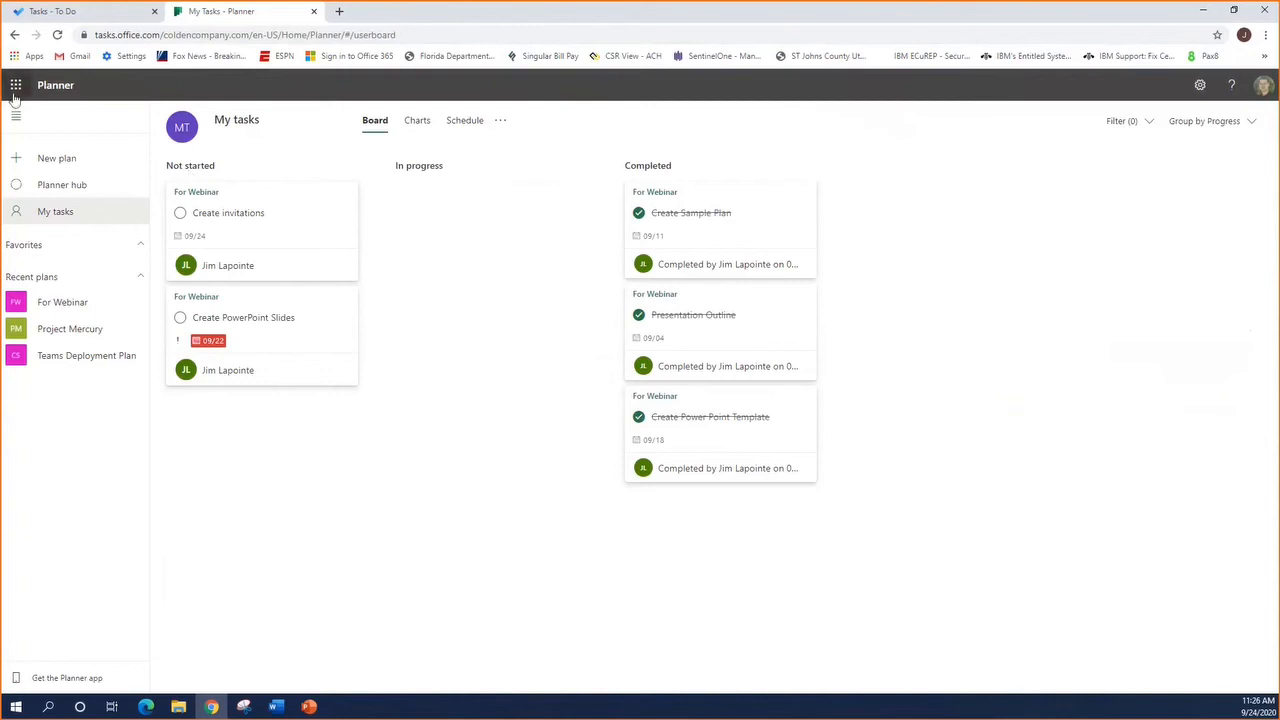
Switch to To Do and mark the "Feed the lions" and "Check backups" tasks as completed
{"action": "left_click", "coordinate": [43, 12]}
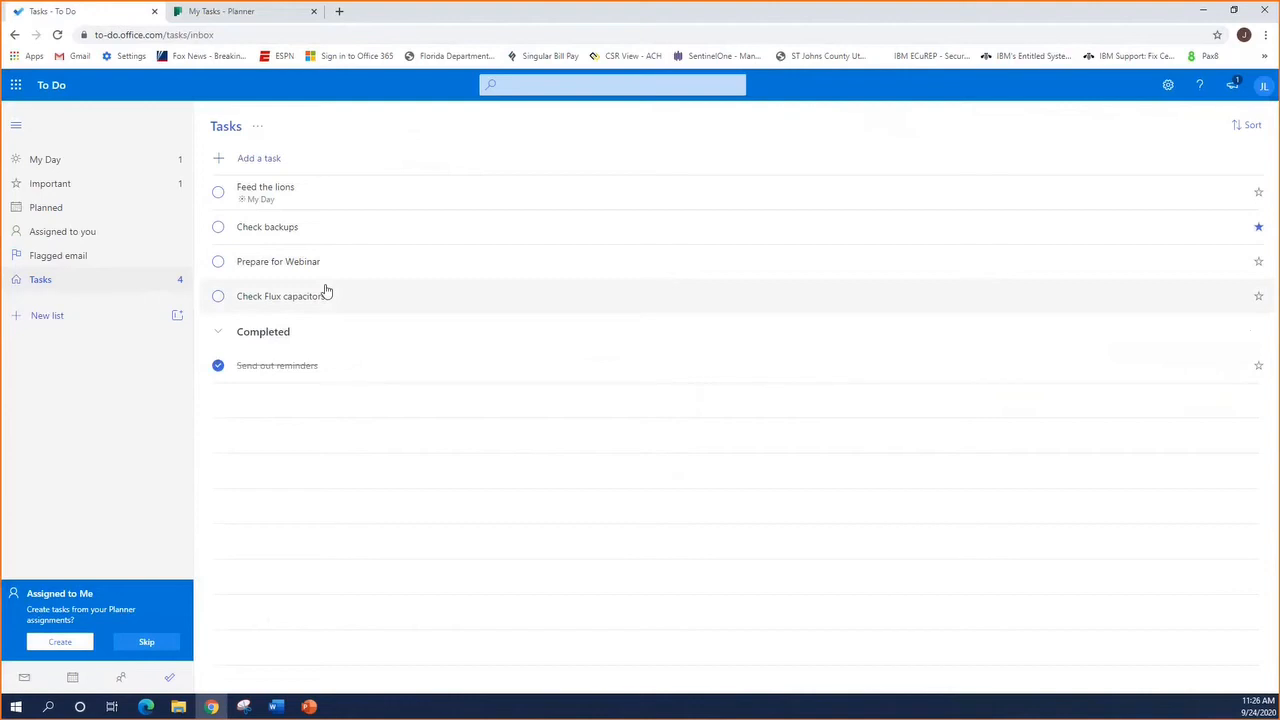
{"action": "left_click", "coordinate": [218, 192]}
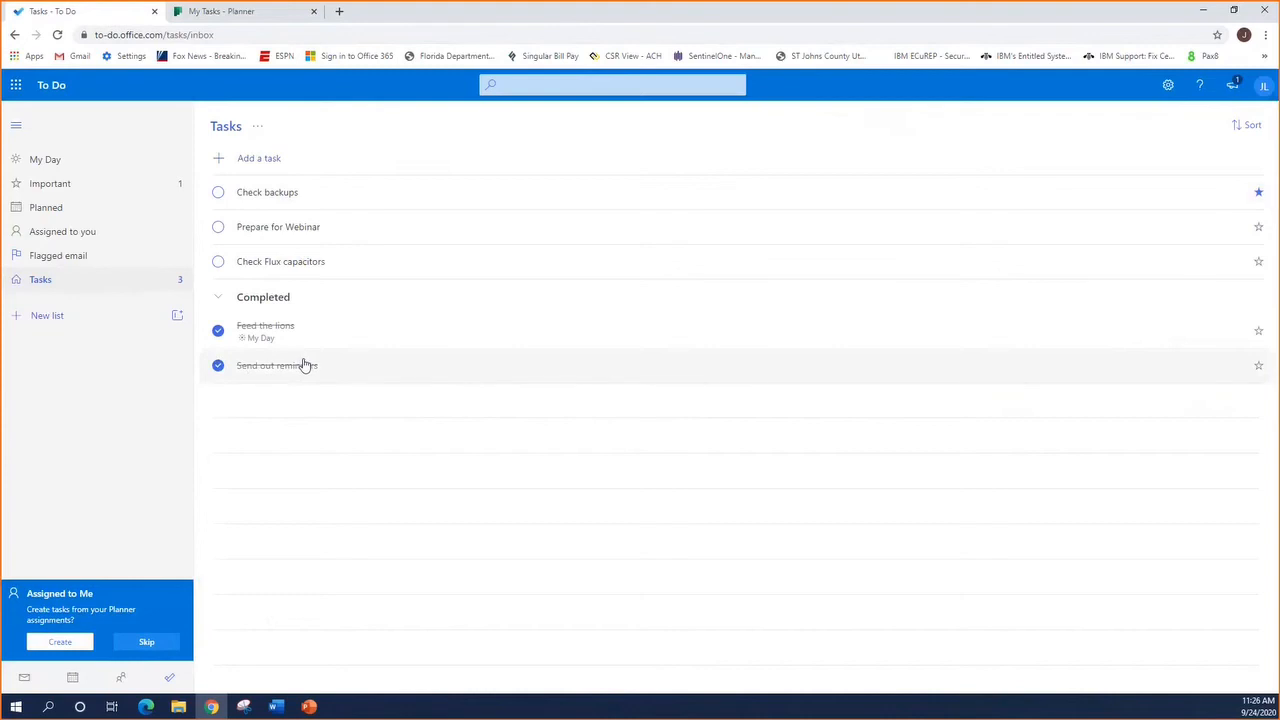
{"action": "left_click", "coordinate": [217, 193]}
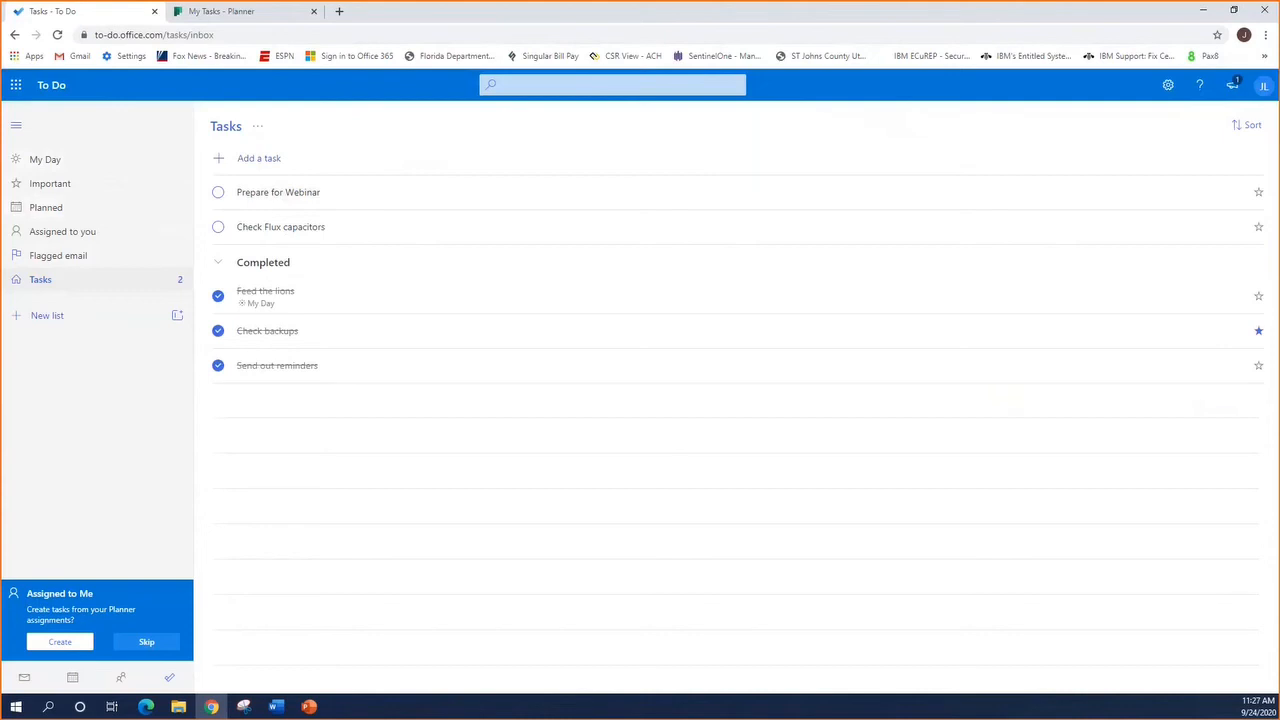
{"action": "key", "text": "alt+Tab"}
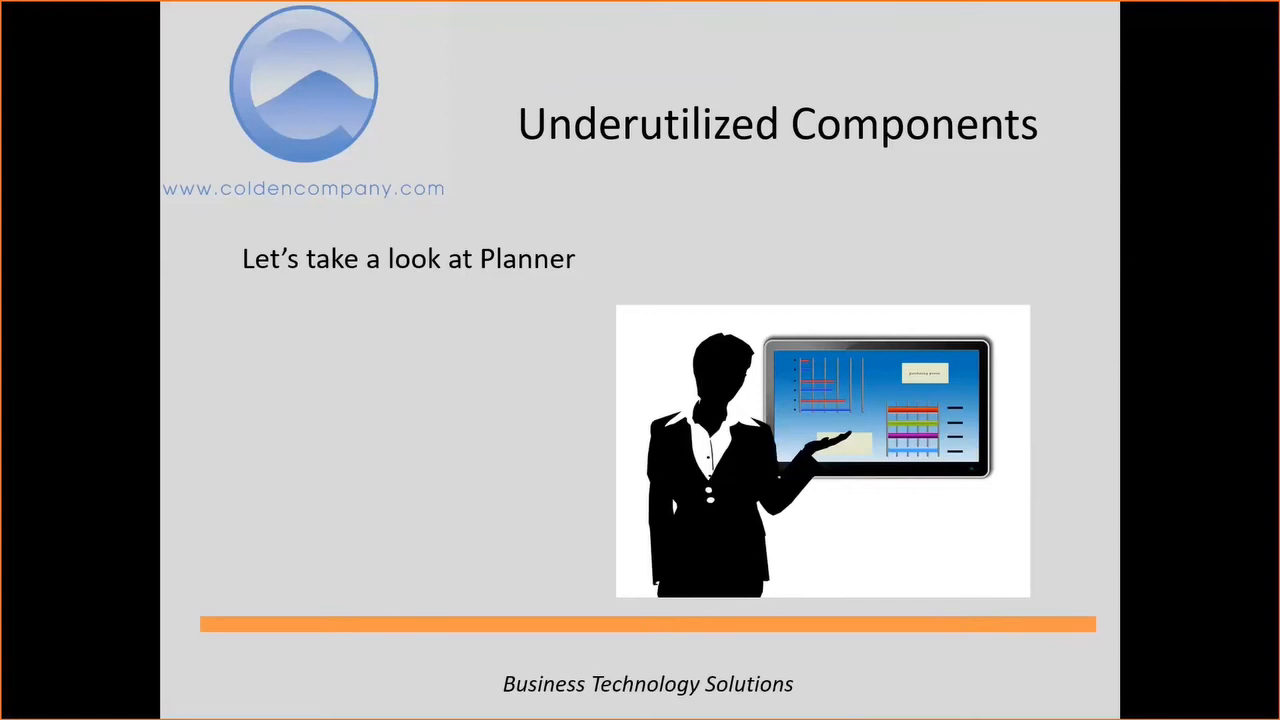
{"action": "key", "text": "Right"}
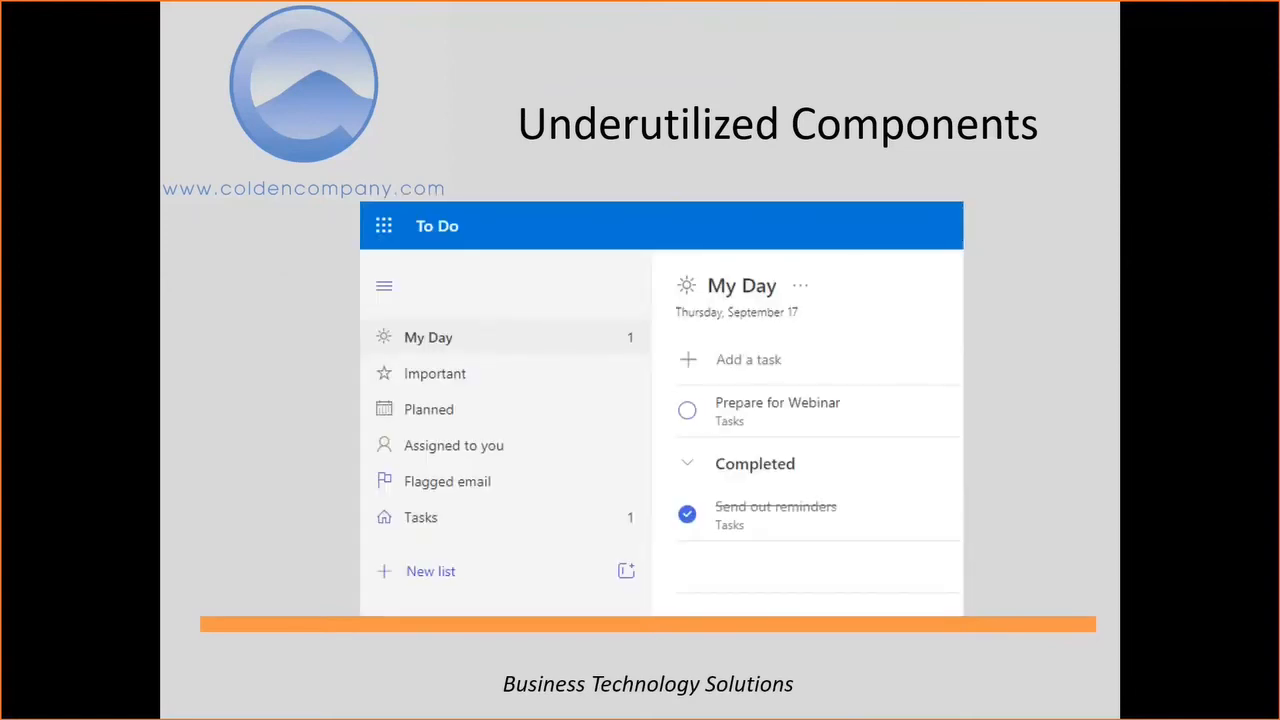
{"action": "key", "text": "Right"}
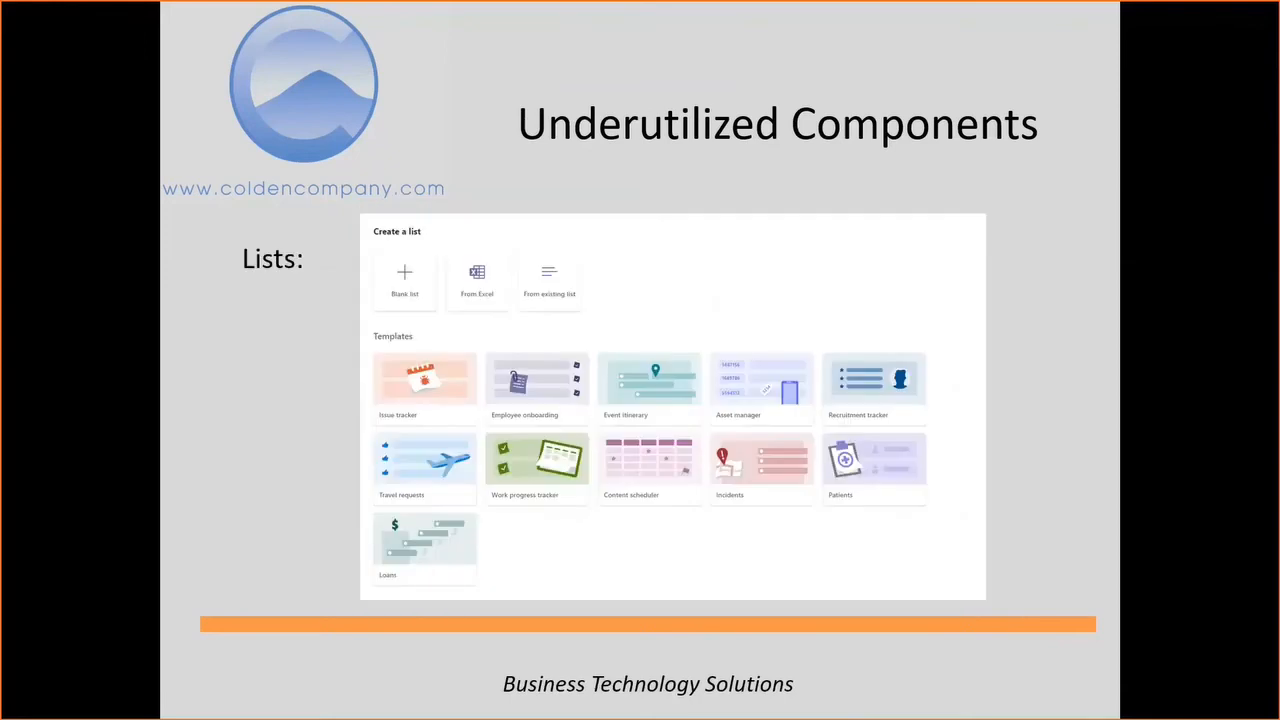